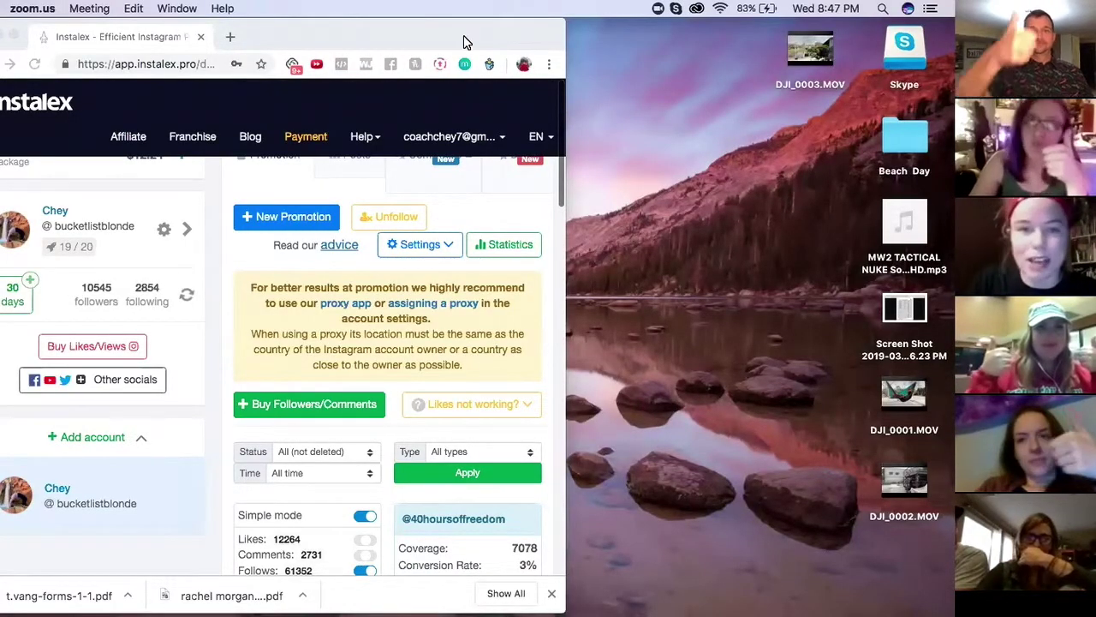
Step: Widen the browser window across the desktop and look over the promotion dashboard
click(510, 37)
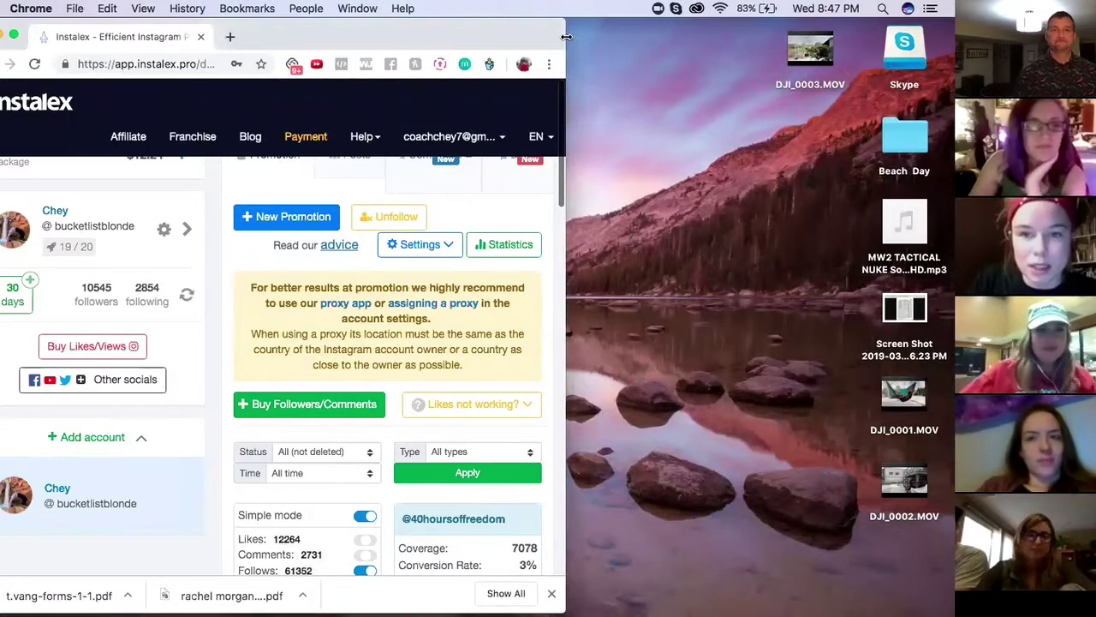
drag(566, 37, 879, 37)
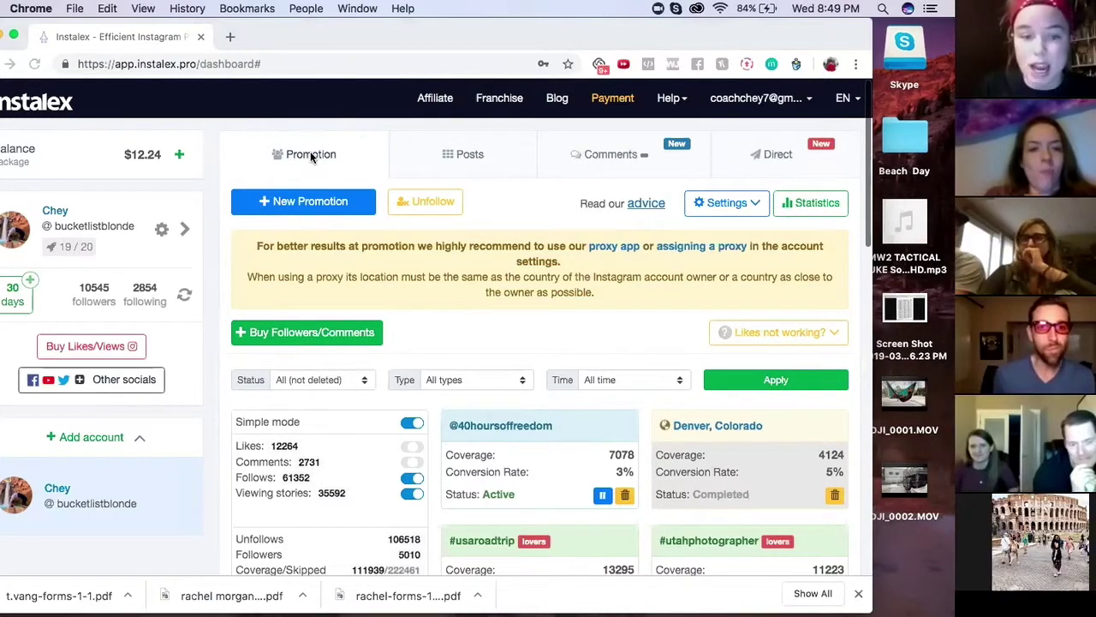
scroll(573, 345, down, 4)
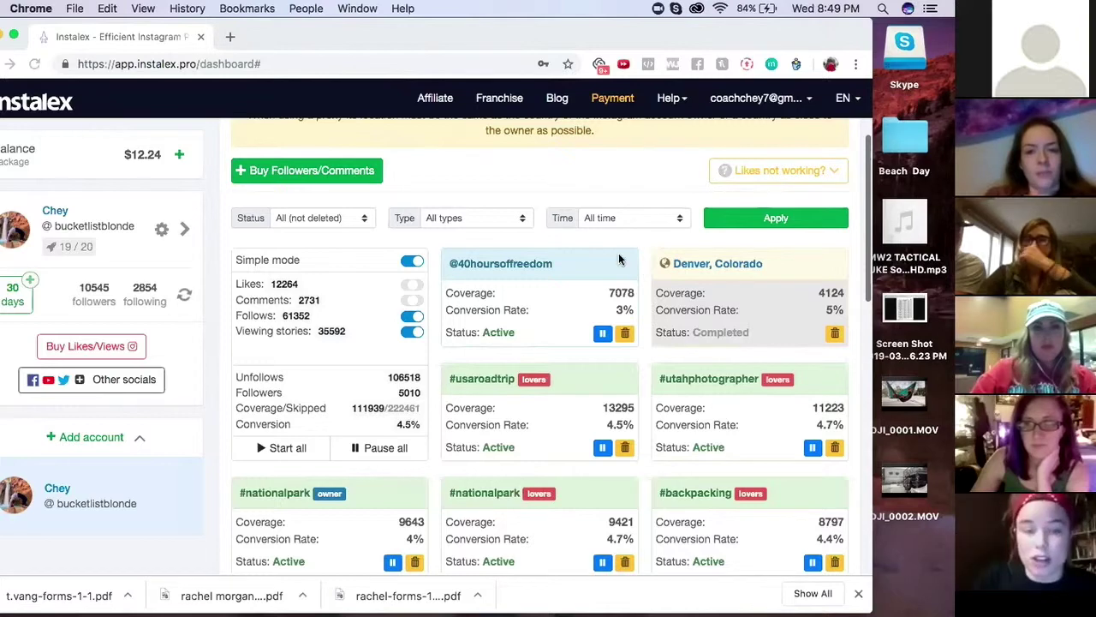
scroll(445, 201, up, 3)
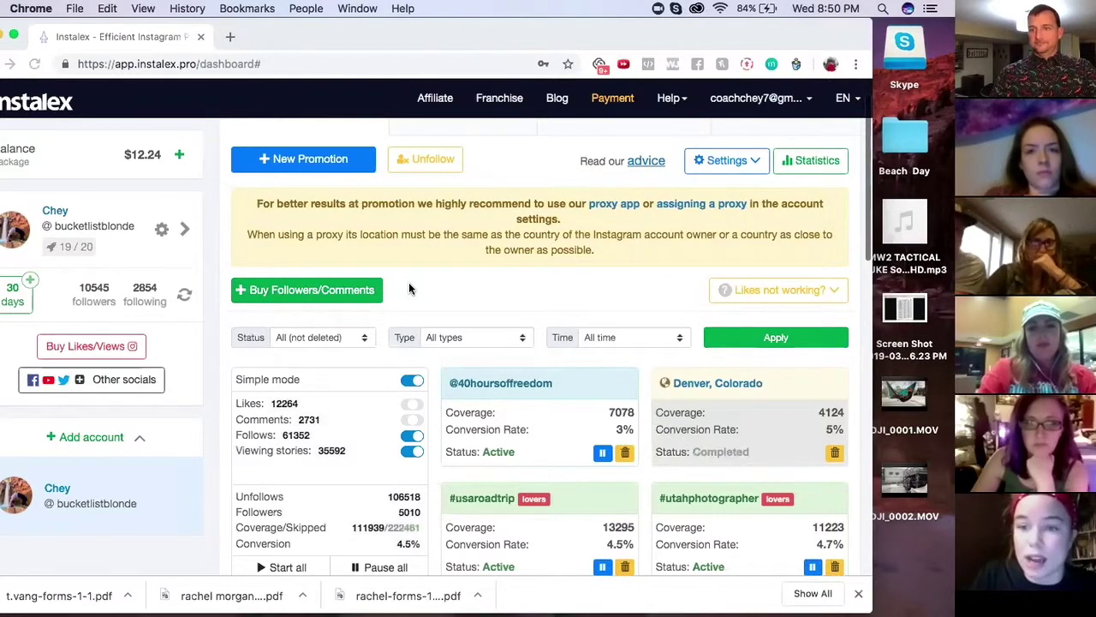
scroll(409, 283, up, 1)
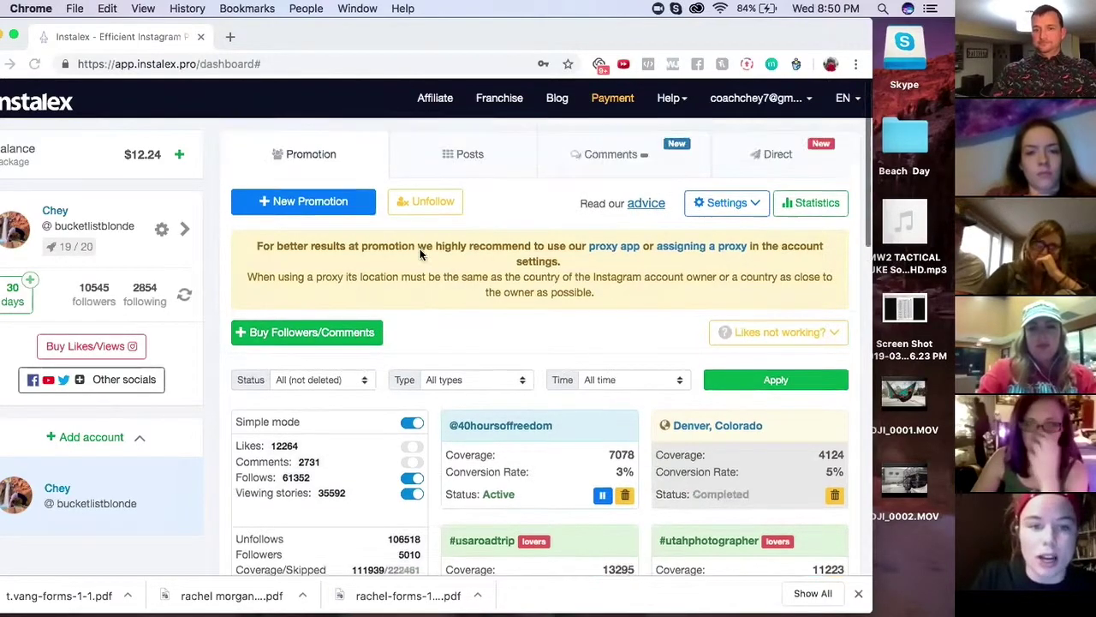
Step: Add a followers promotion for the Instagram account vanlifediaries, limited to only likers and commenters
click(294, 204)
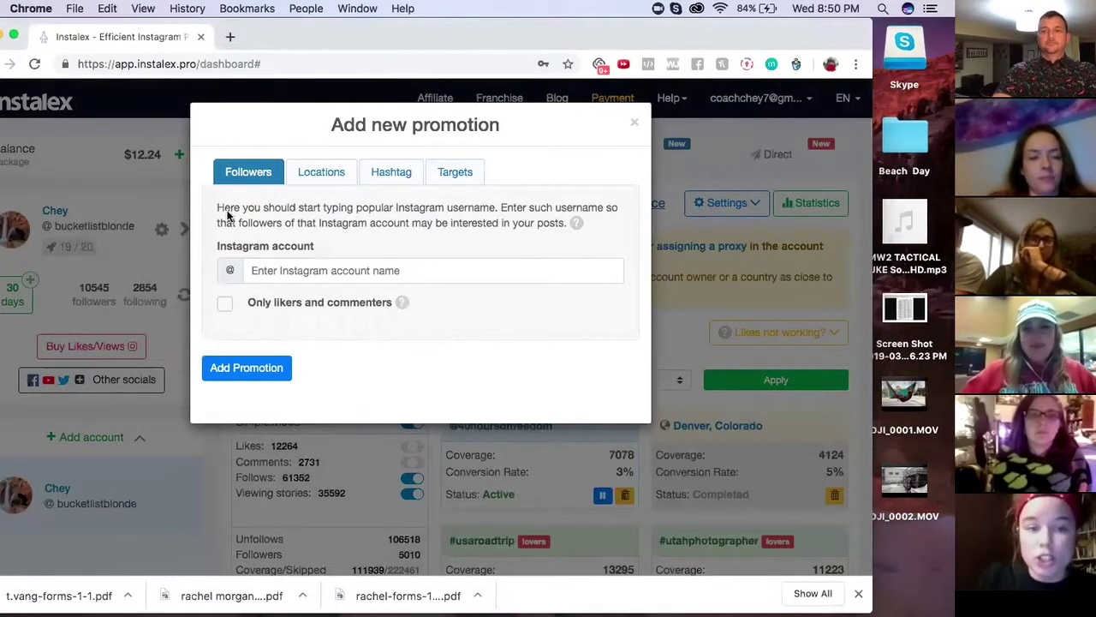
click(341, 271)
text(van)
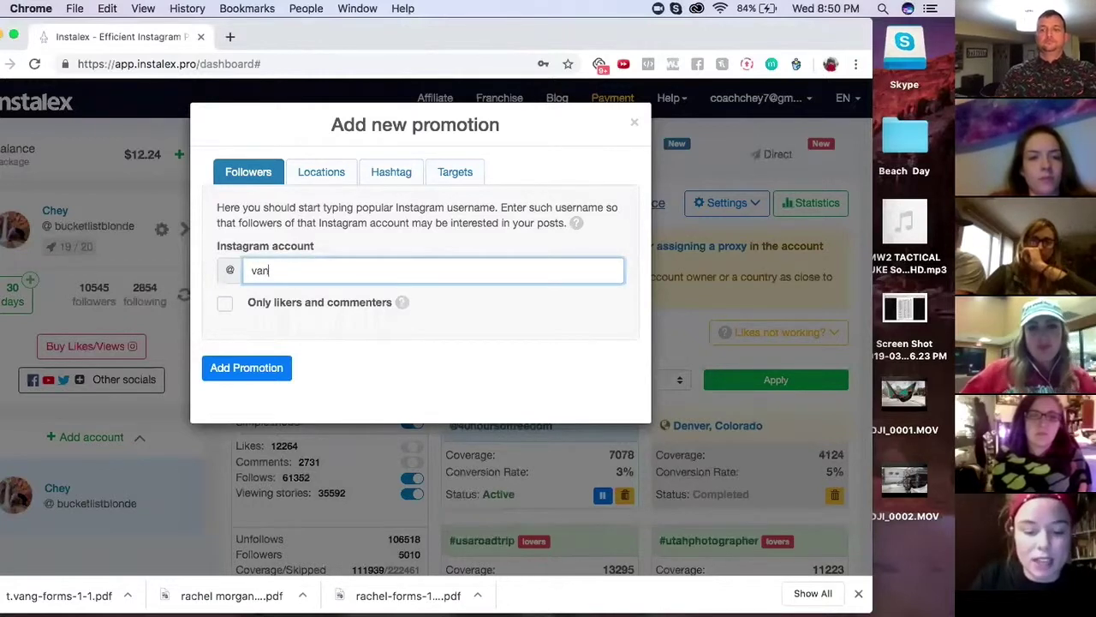
text(lifediaries)
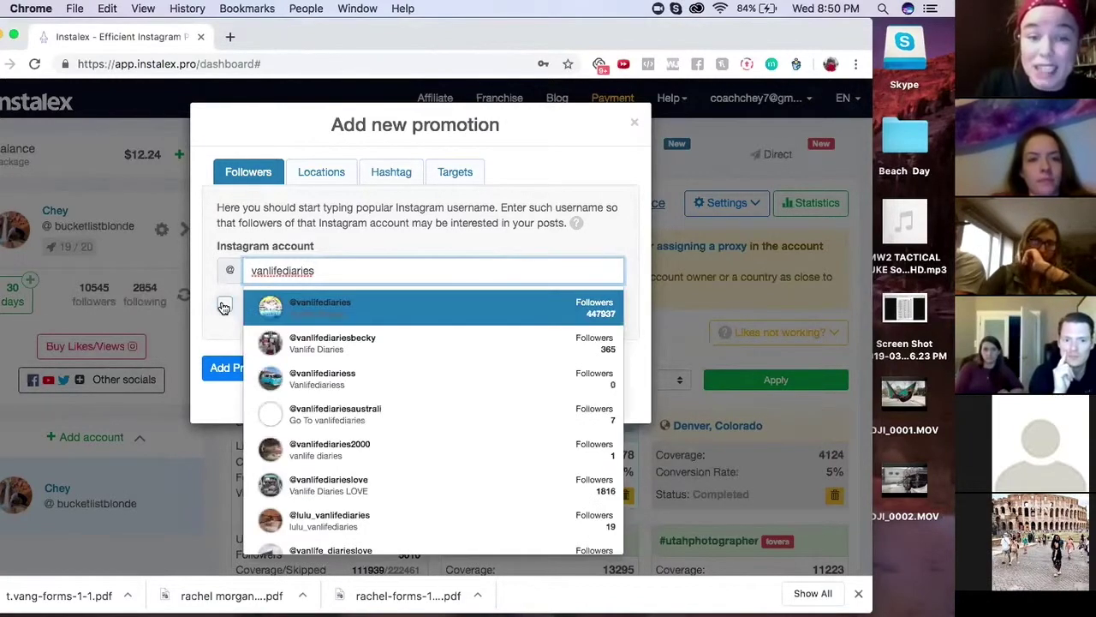
click(359, 304)
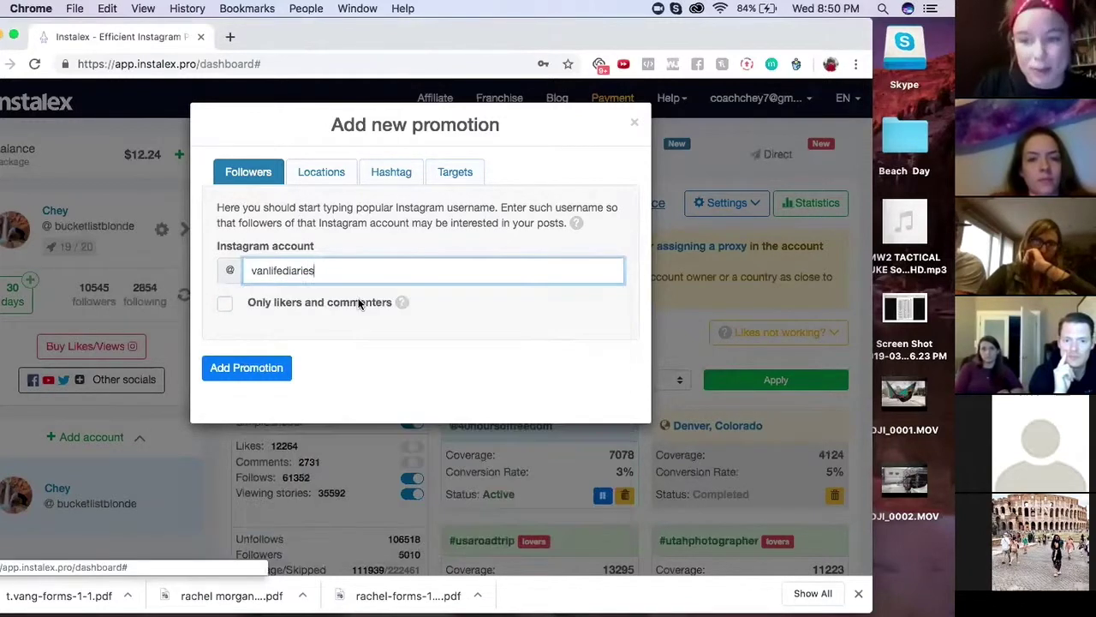
click(224, 305)
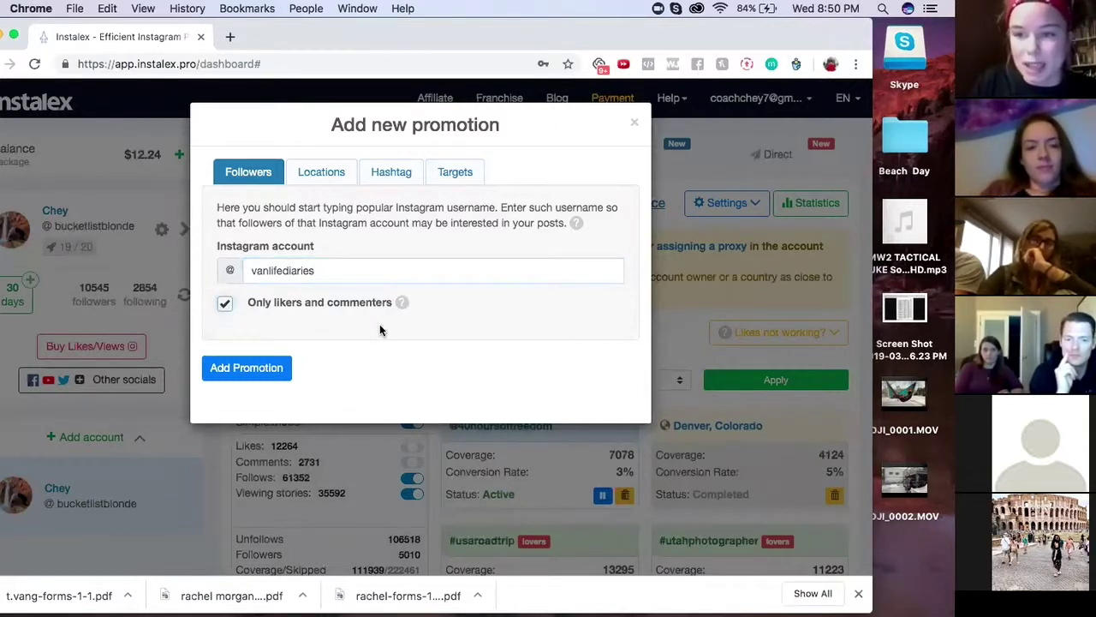
click(247, 368)
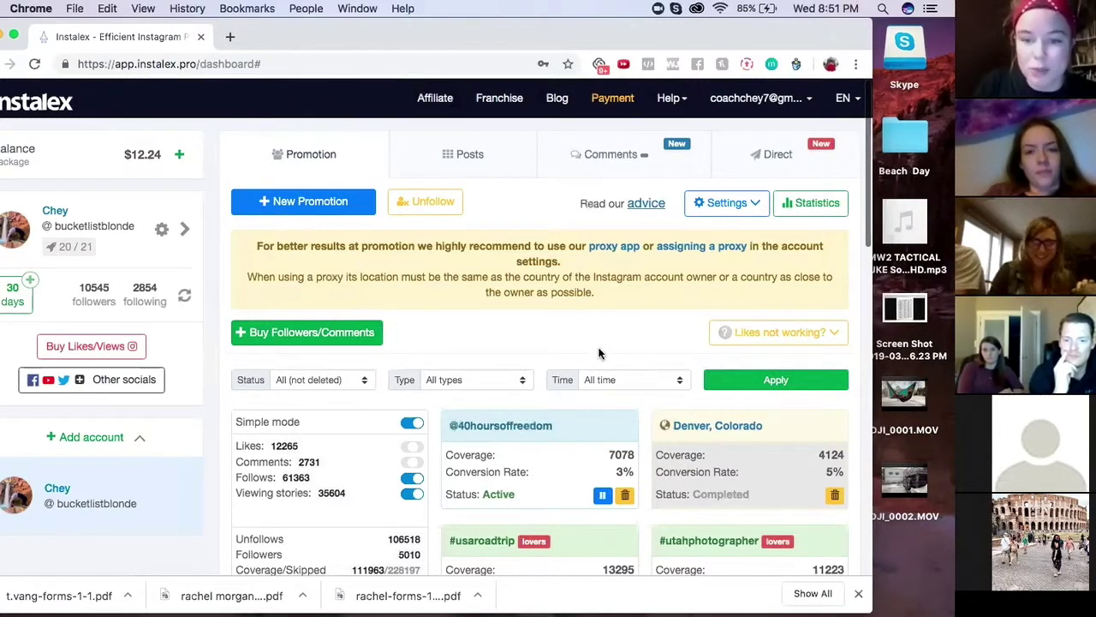
Step: Try to start another new promotion
click(328, 210)
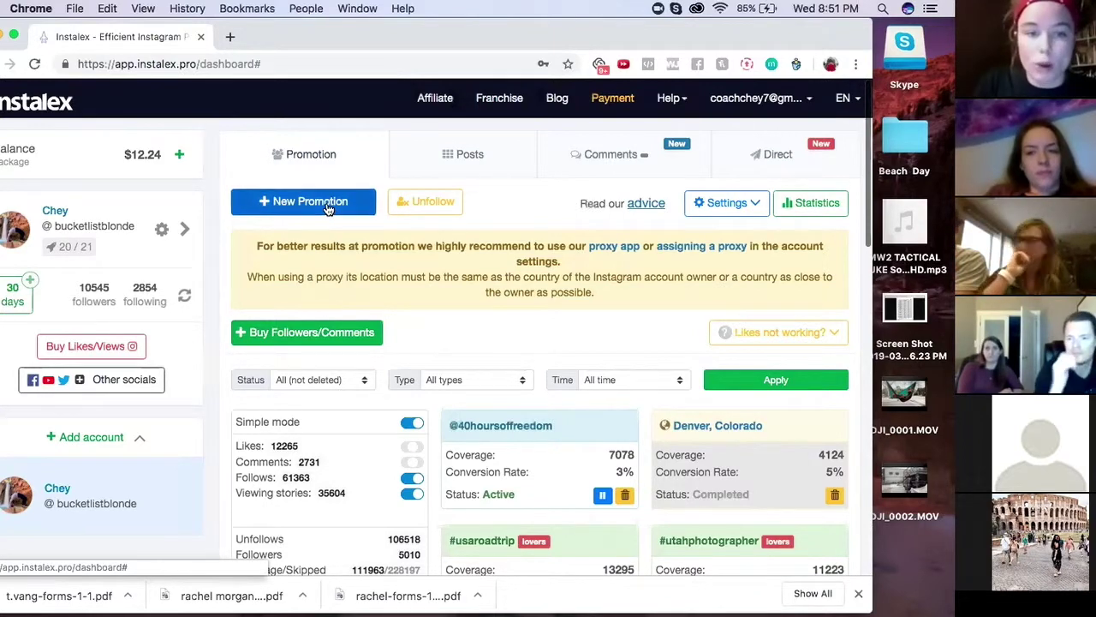
click(326, 209)
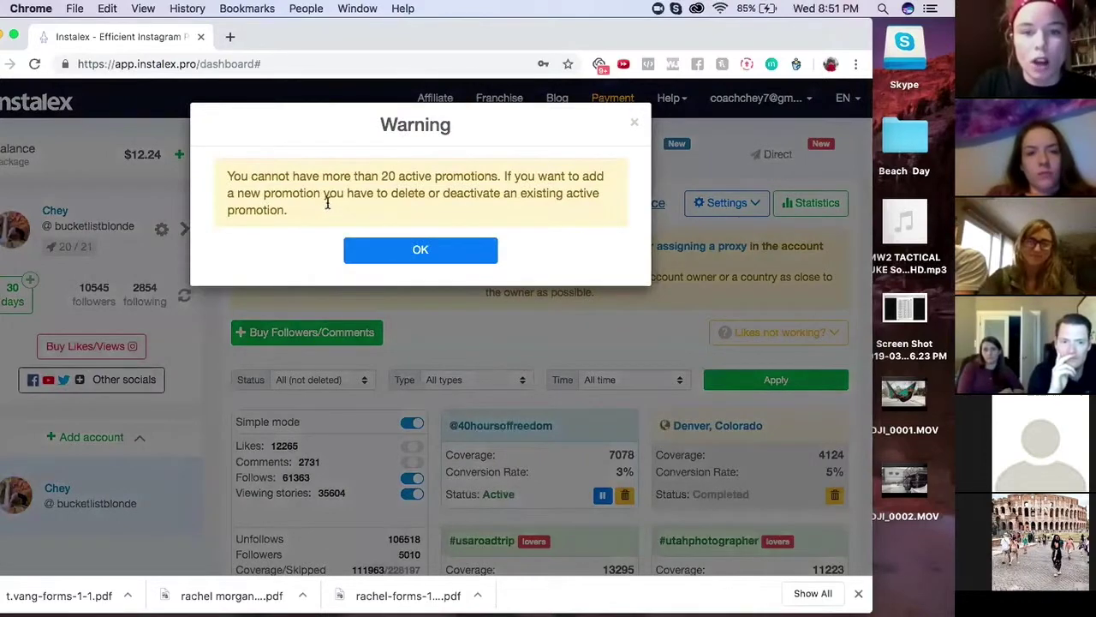
click(634, 122)
scroll(614, 316, down, 3)
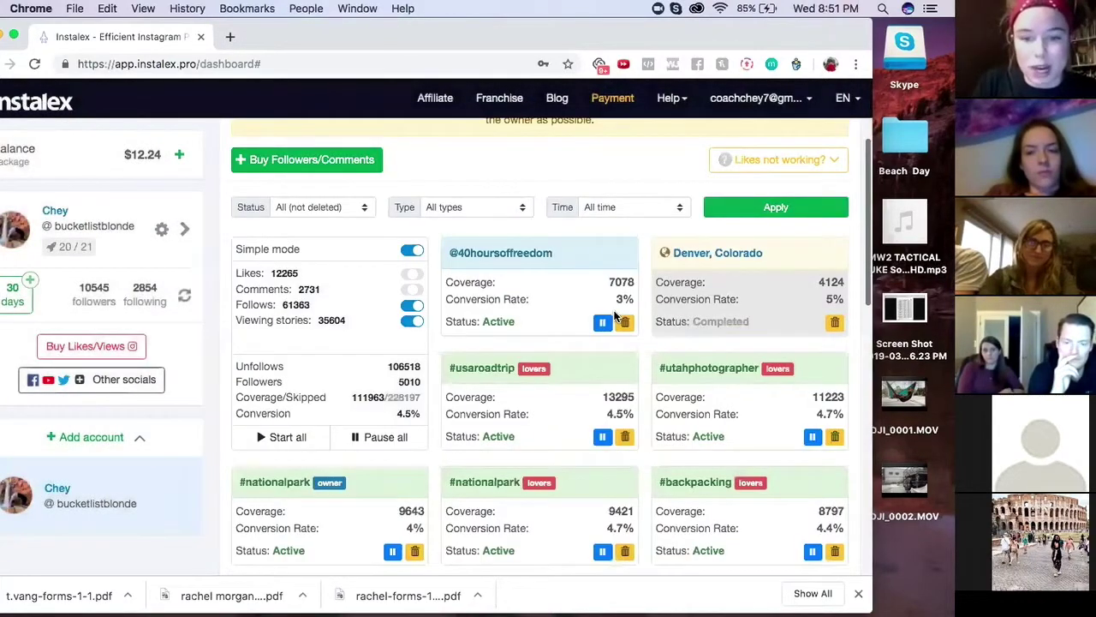
click(626, 324)
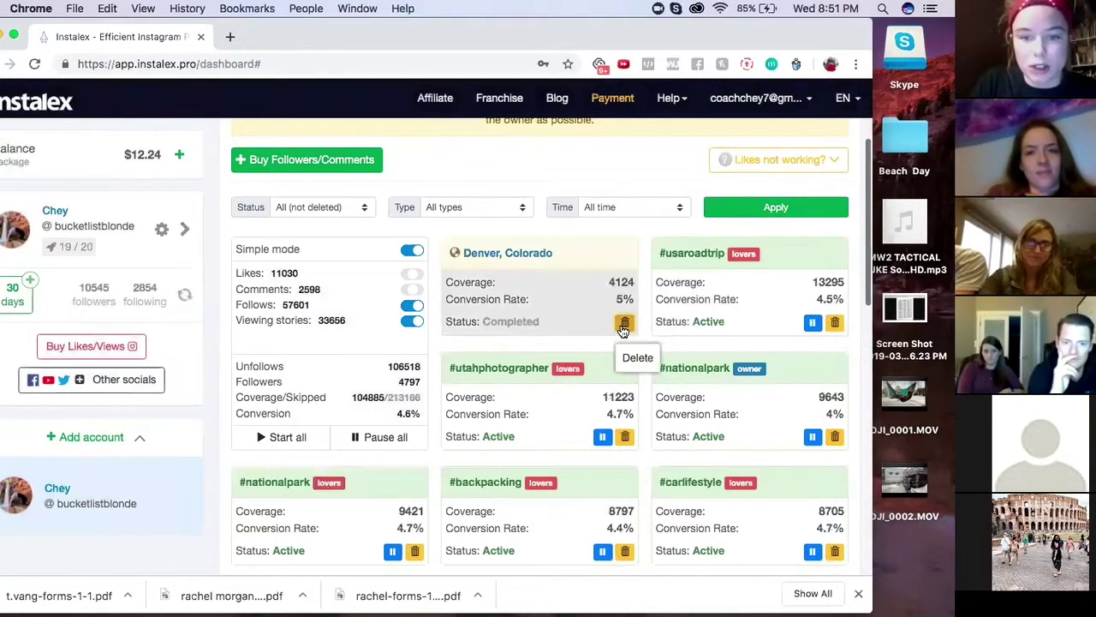
click(623, 327)
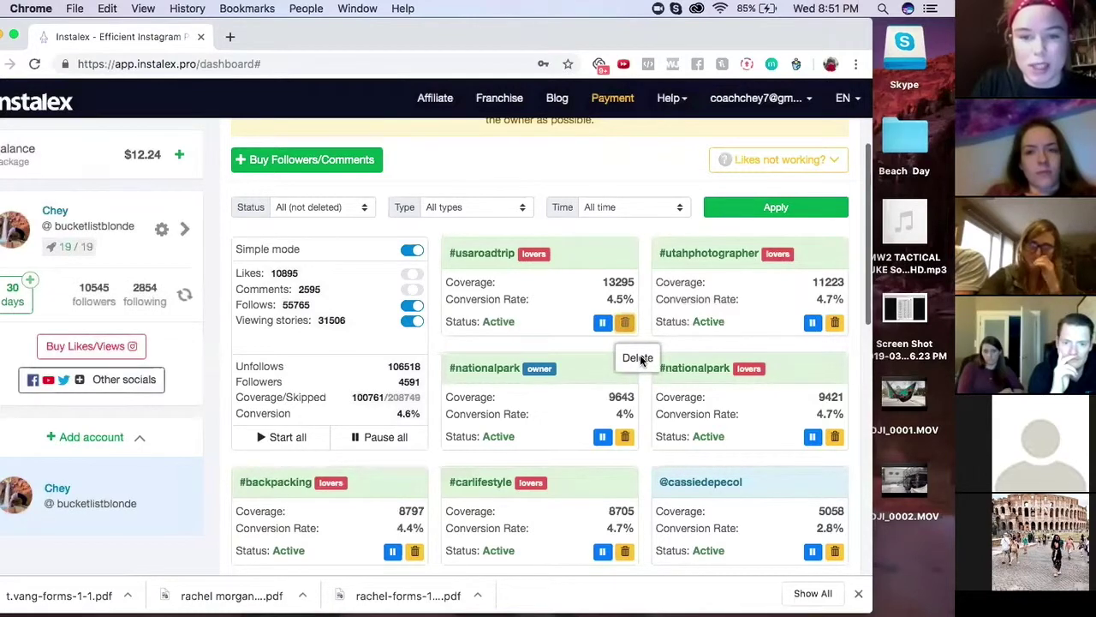
click(625, 322)
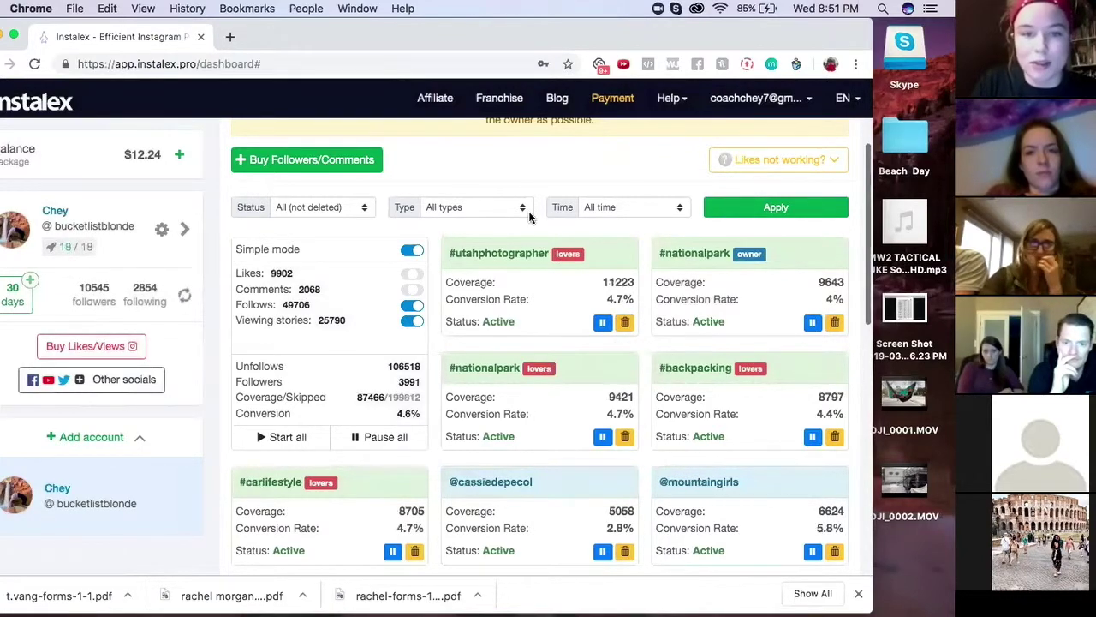
Step: Start a new location-based promotion and search the locations for "denver"
scroll(529, 218, up, 3)
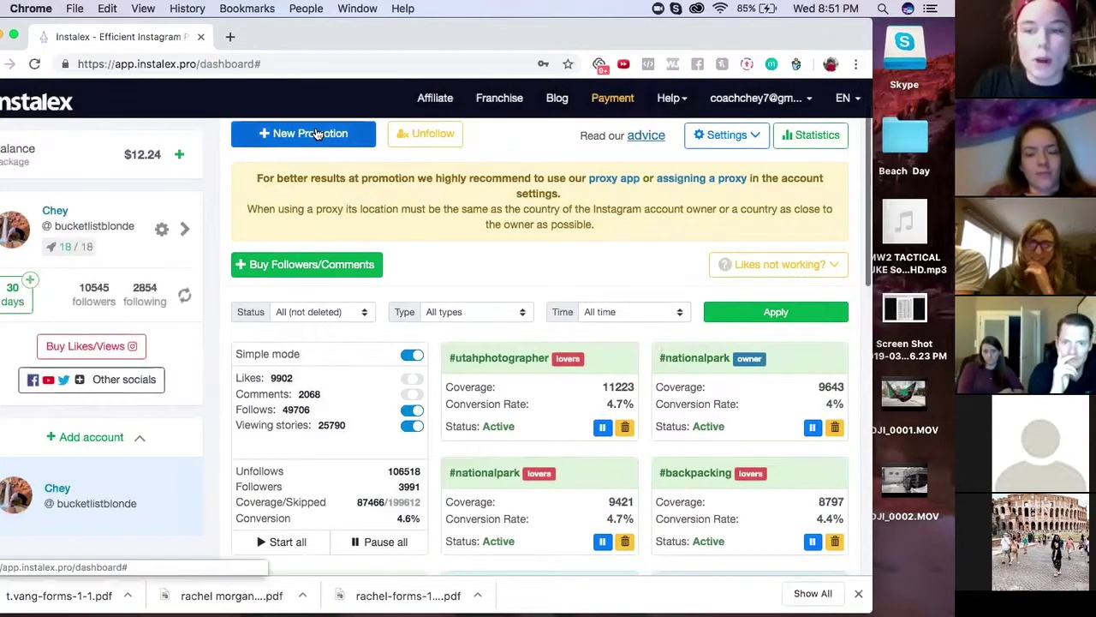
click(316, 133)
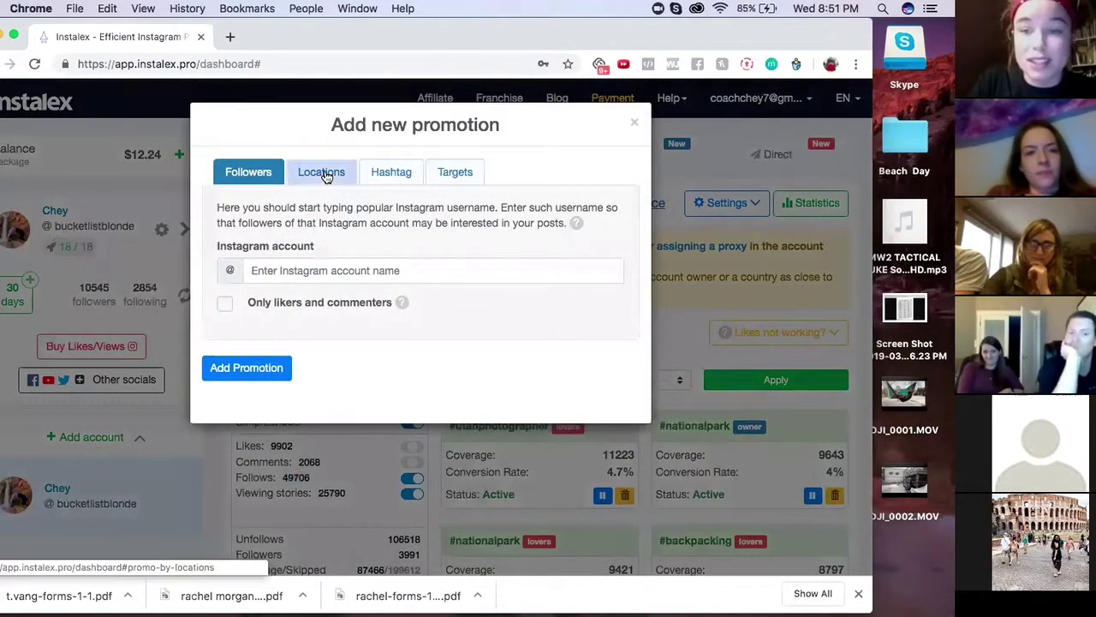
click(324, 173)
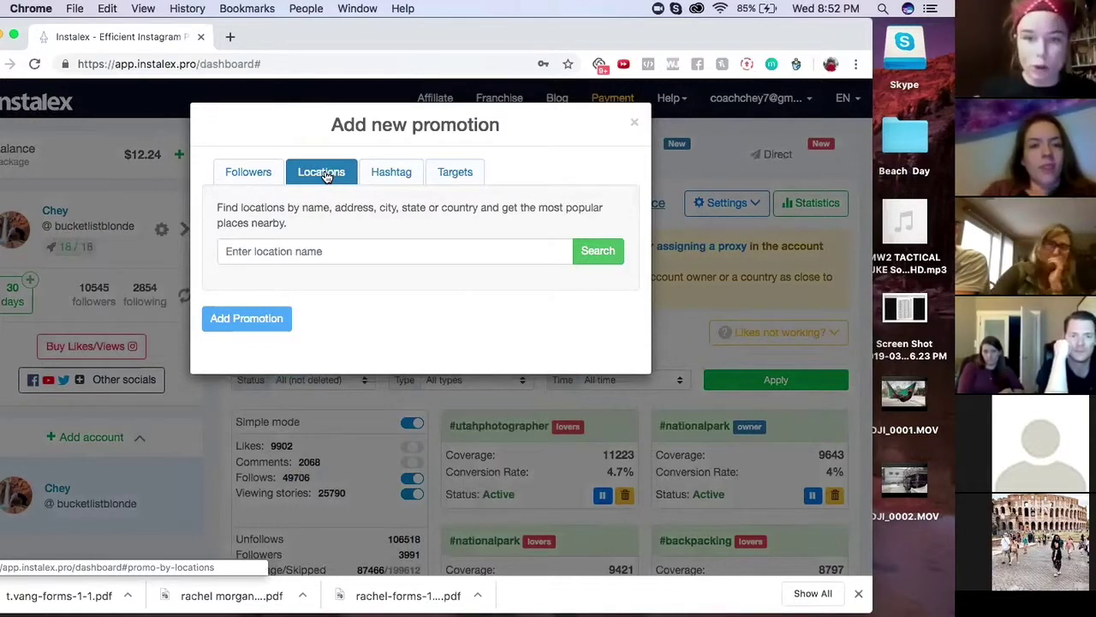
click(323, 250)
text(denver)
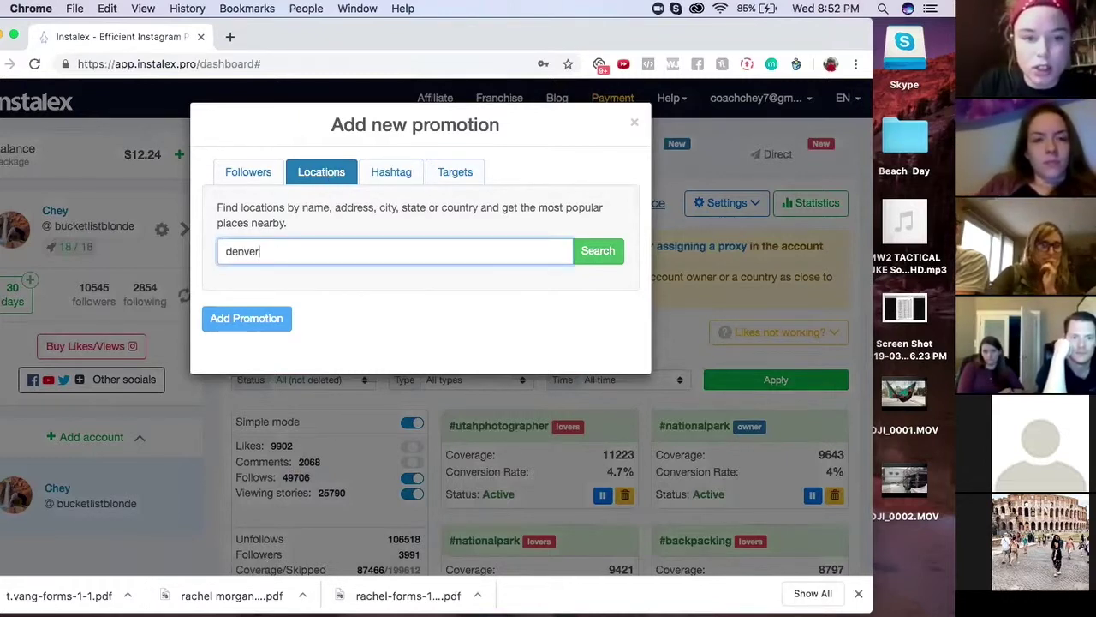
key(Return)
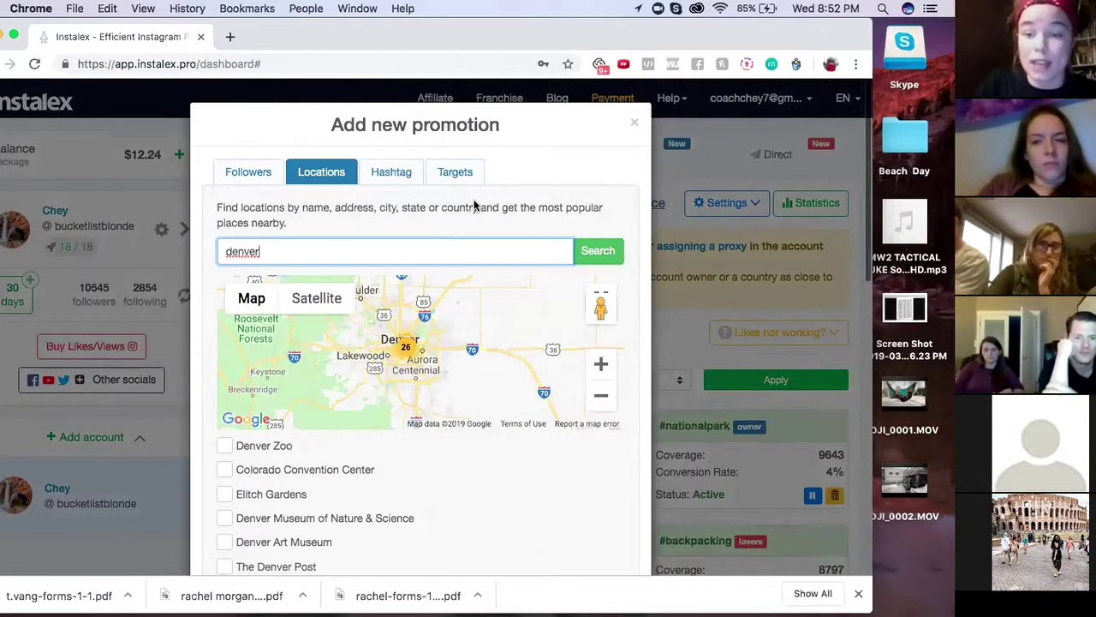
Step: Select Denver, Colorado from the found locations and add it as a promotion
scroll(474, 206, down, 3)
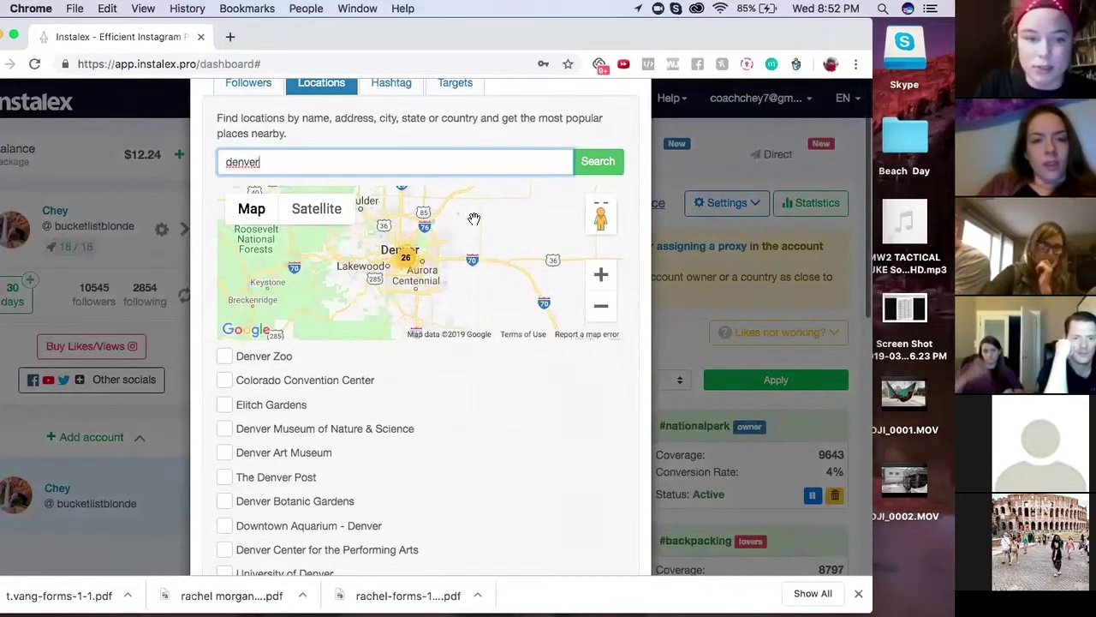
scroll(474, 218, down, 3)
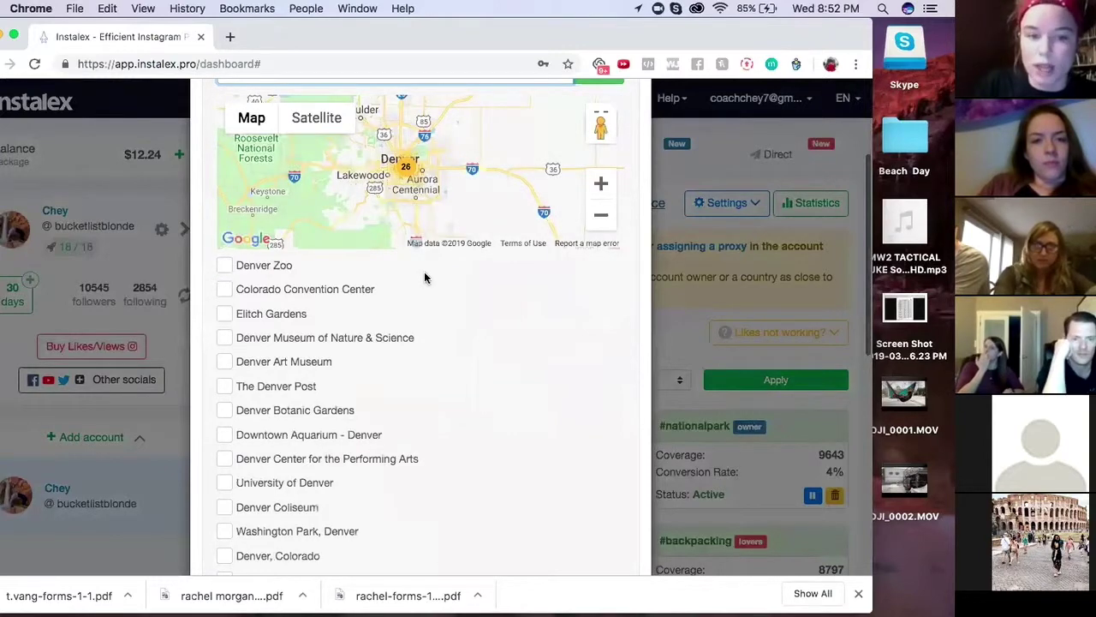
scroll(424, 277, down, 5)
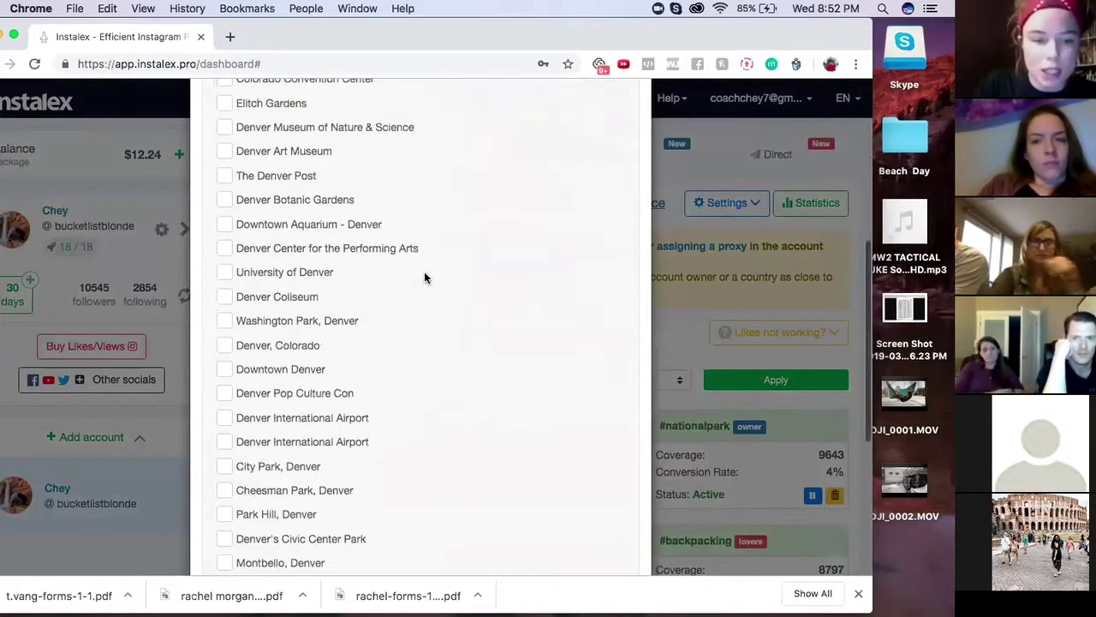
click(226, 346)
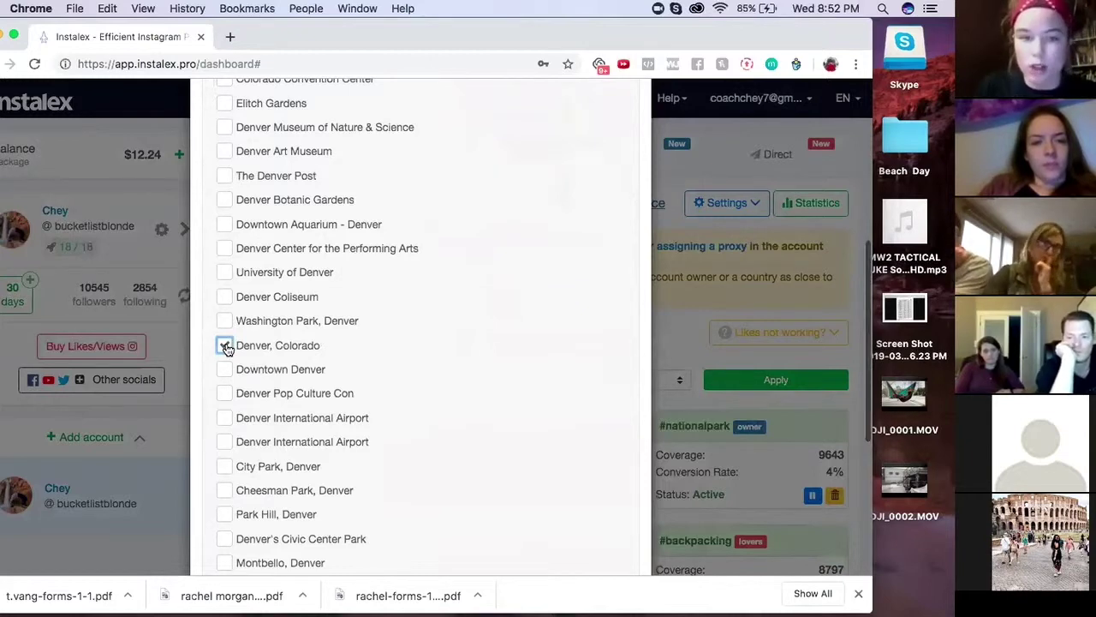
scroll(503, 263, down, 5)
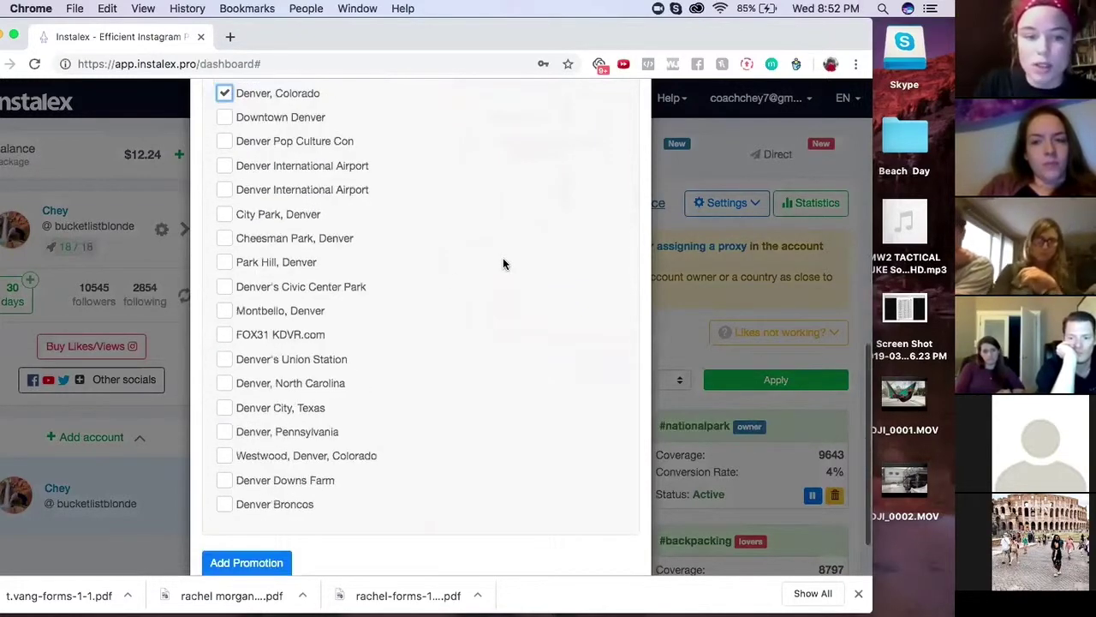
click(247, 505)
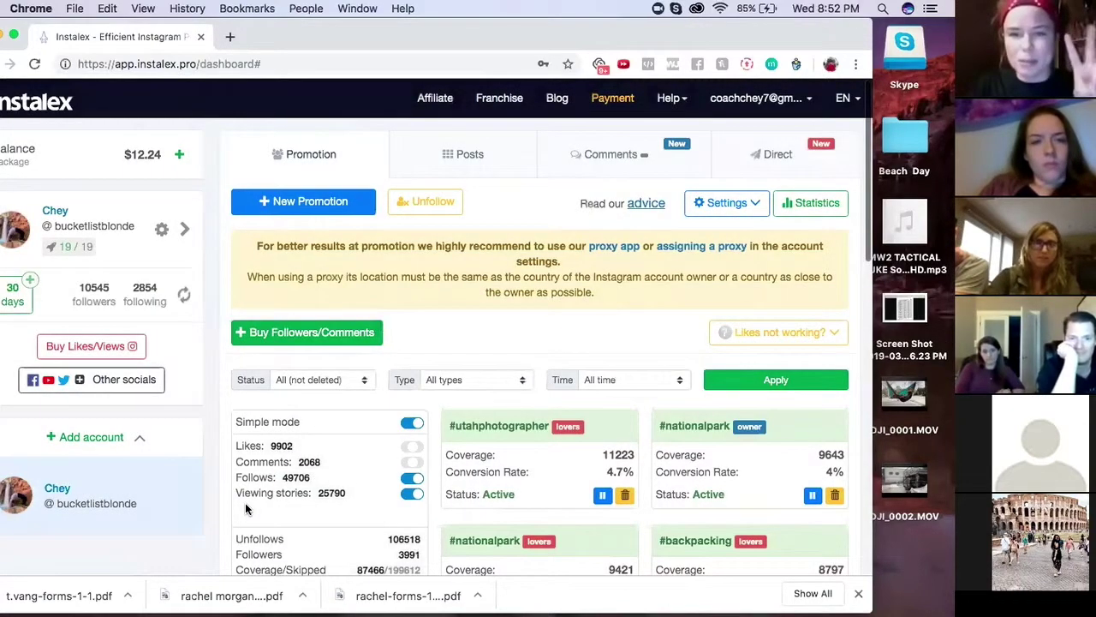
Step: Add a new hashtag promotion targeting the post lovers of #vanlifediarieseurope, chosen from the suggestions for "vanlifediaries"
click(338, 203)
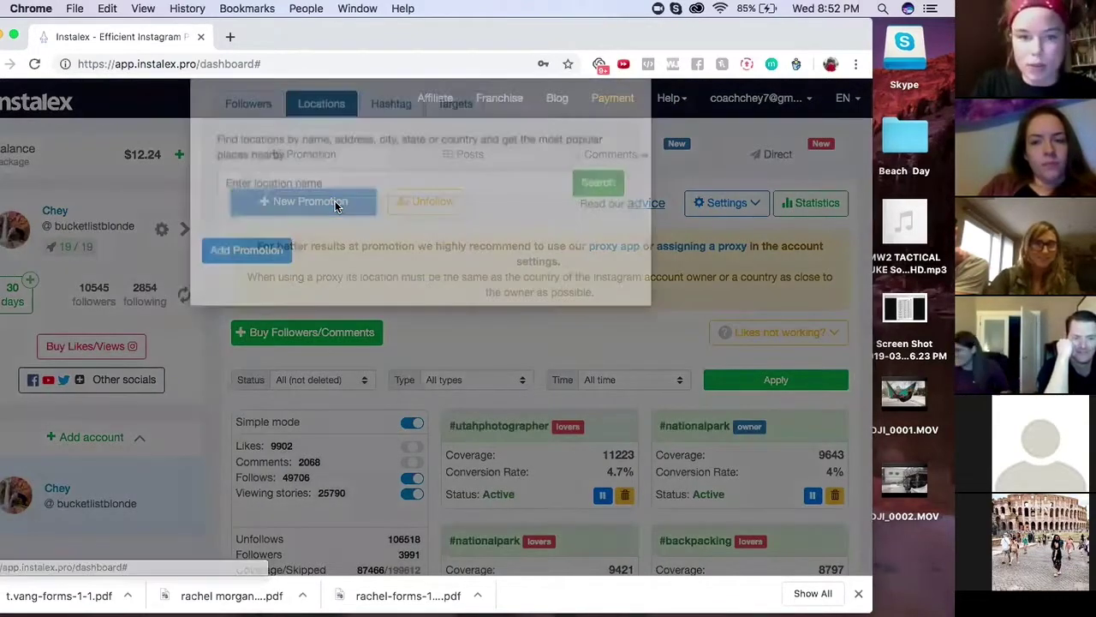
click(400, 174)
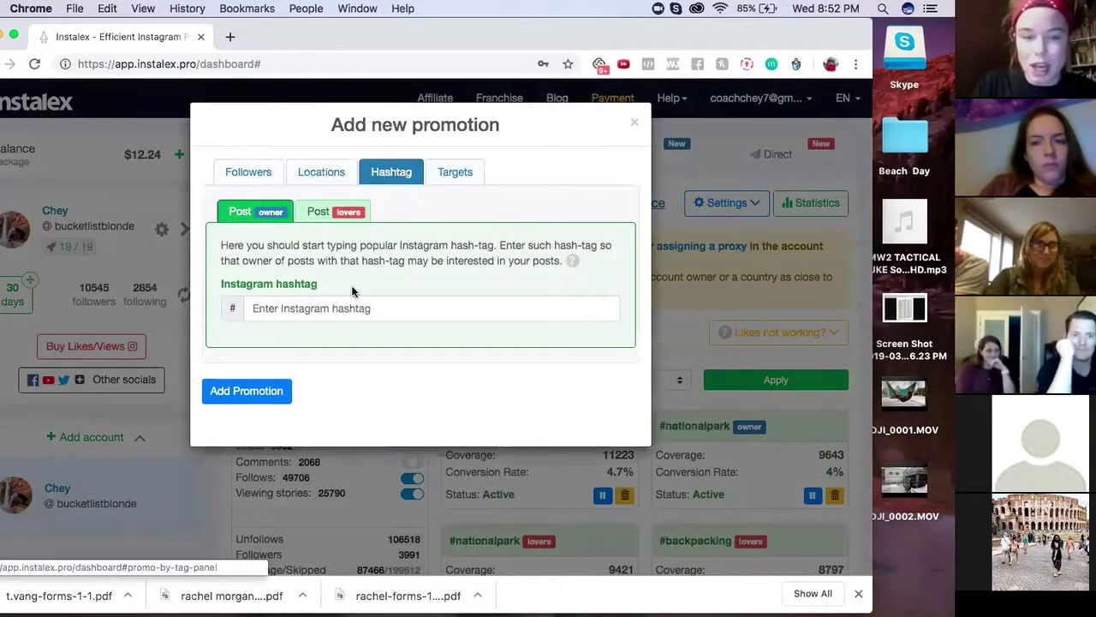
click(344, 308)
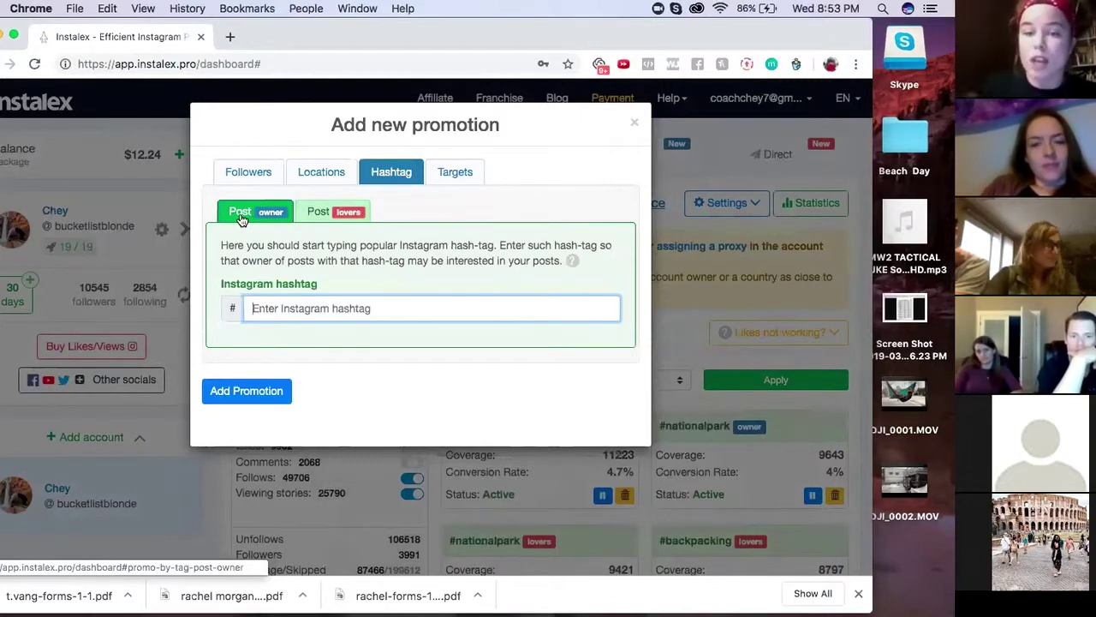
click(324, 213)
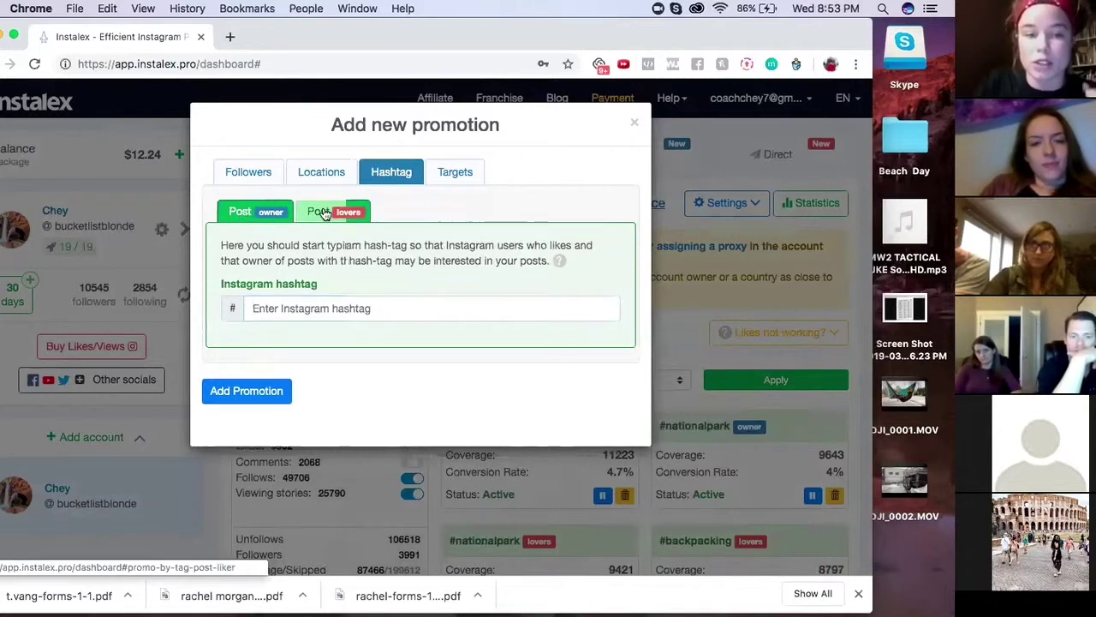
click(327, 306)
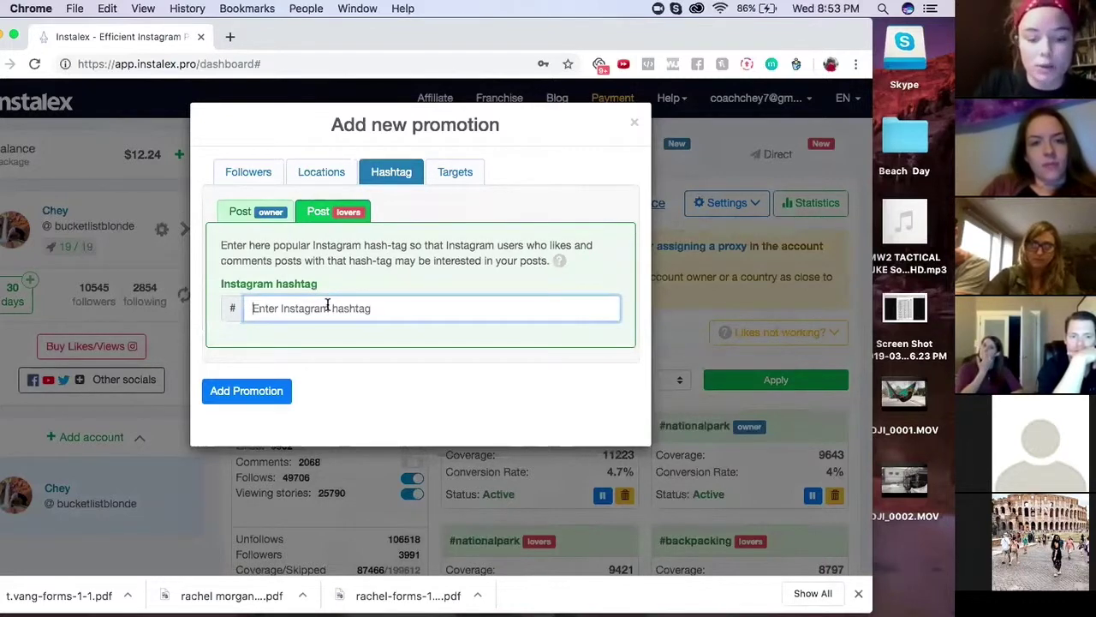
text(van)
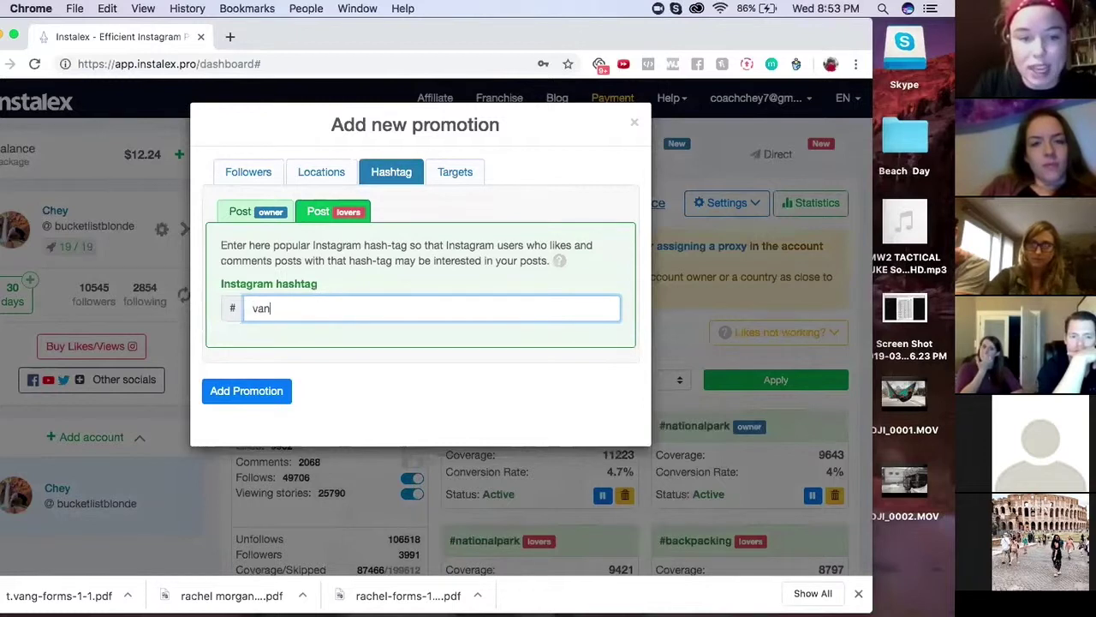
text(lifediaries)
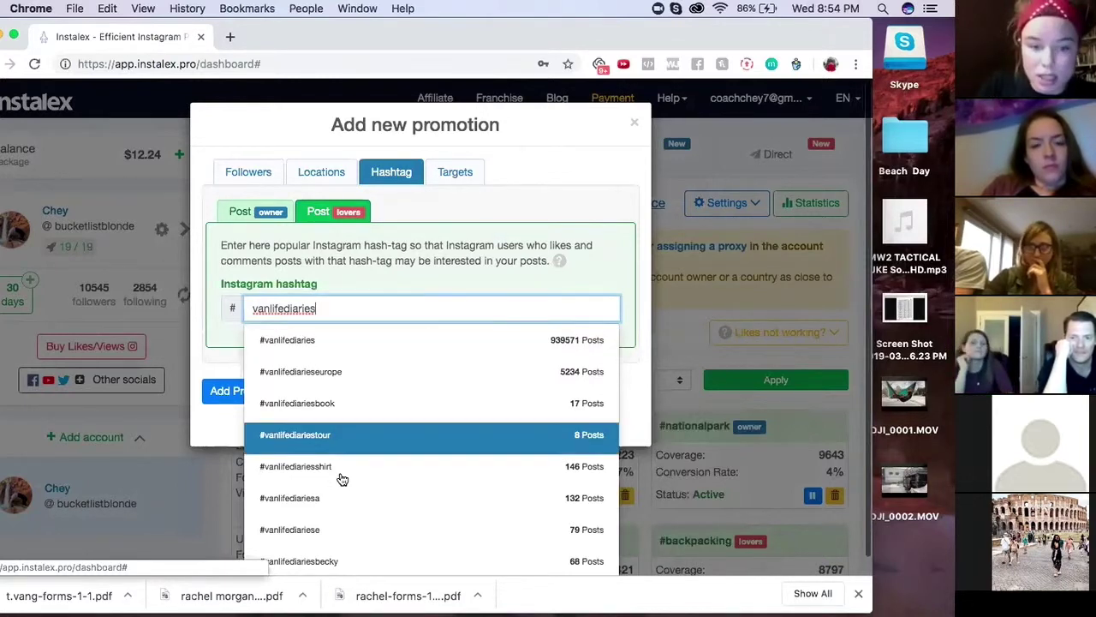
click(336, 376)
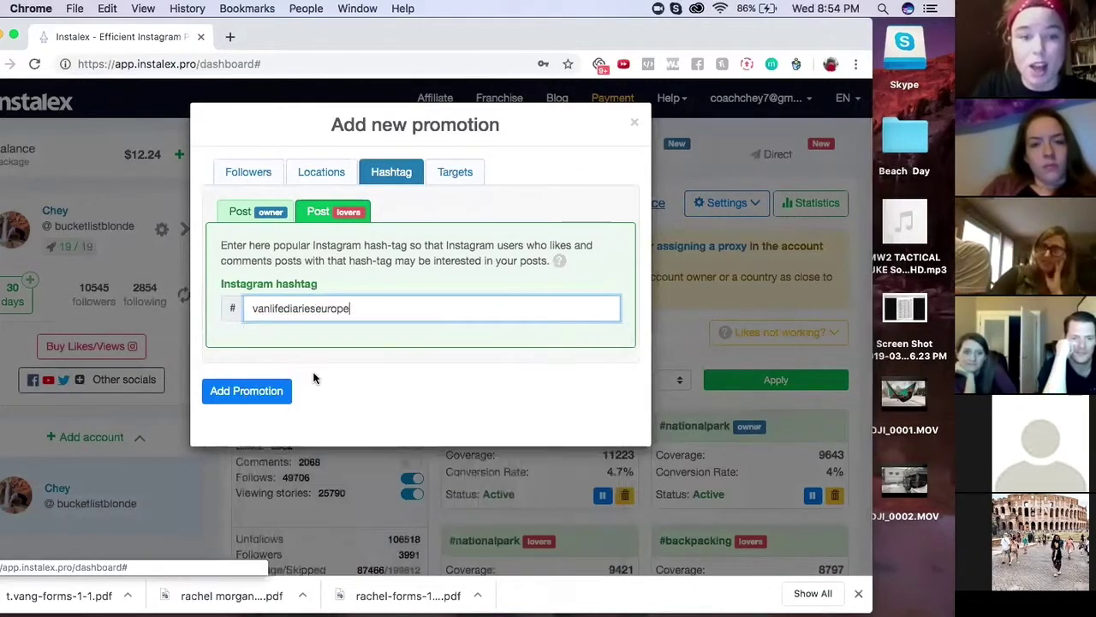
click(243, 390)
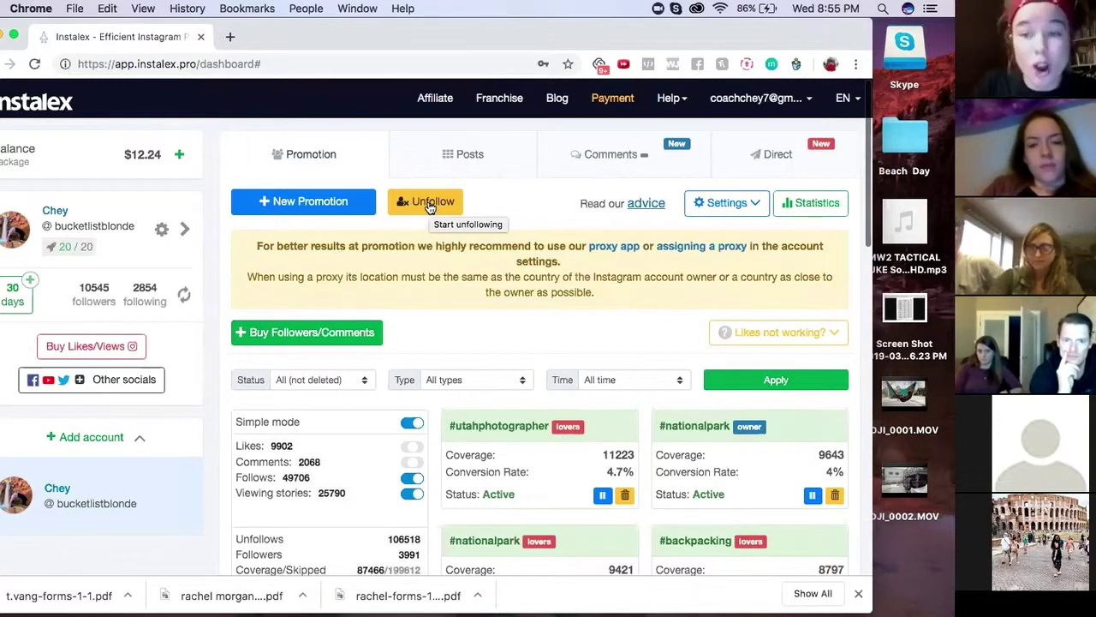
Step: Start unfollowing accounts with the unfollow number set to 500
click(430, 203)
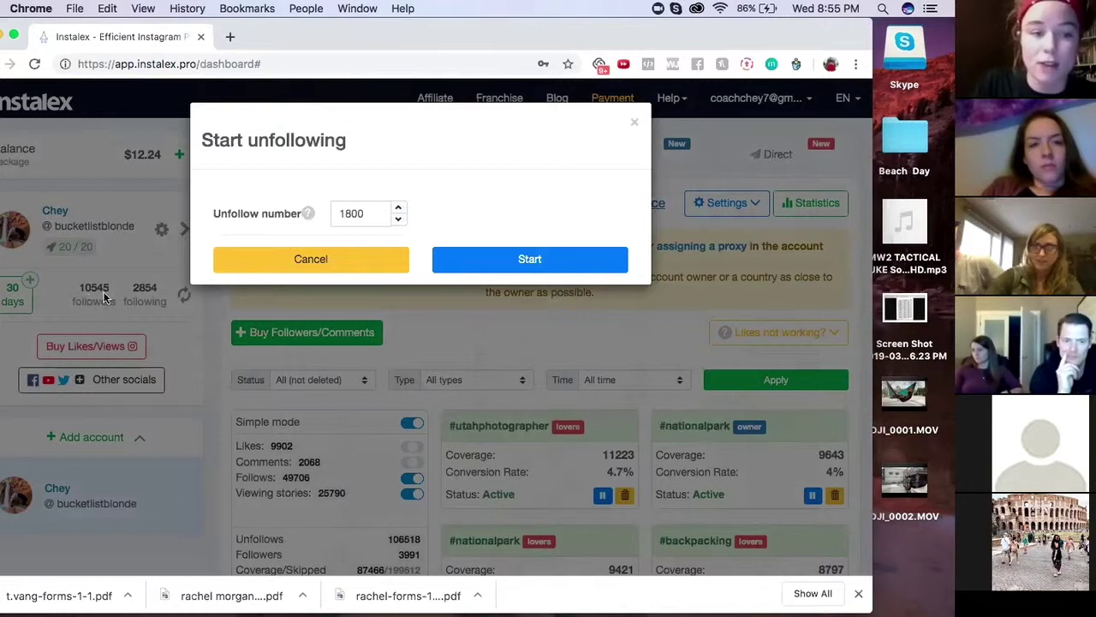
click(398, 219)
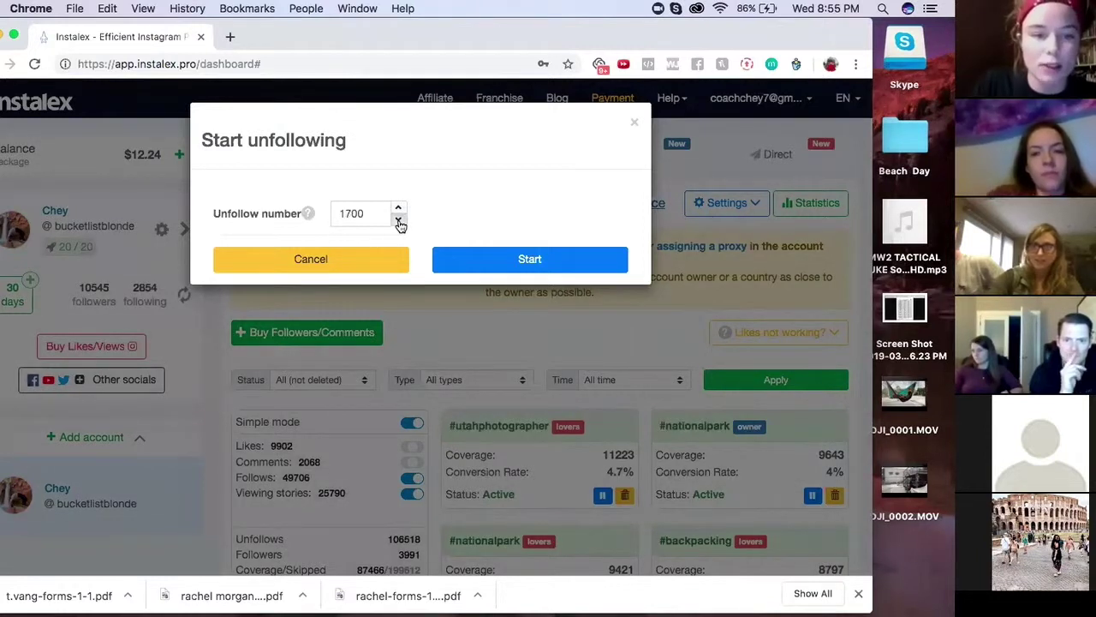
click(399, 220)
click(398, 220)
click(399, 220)
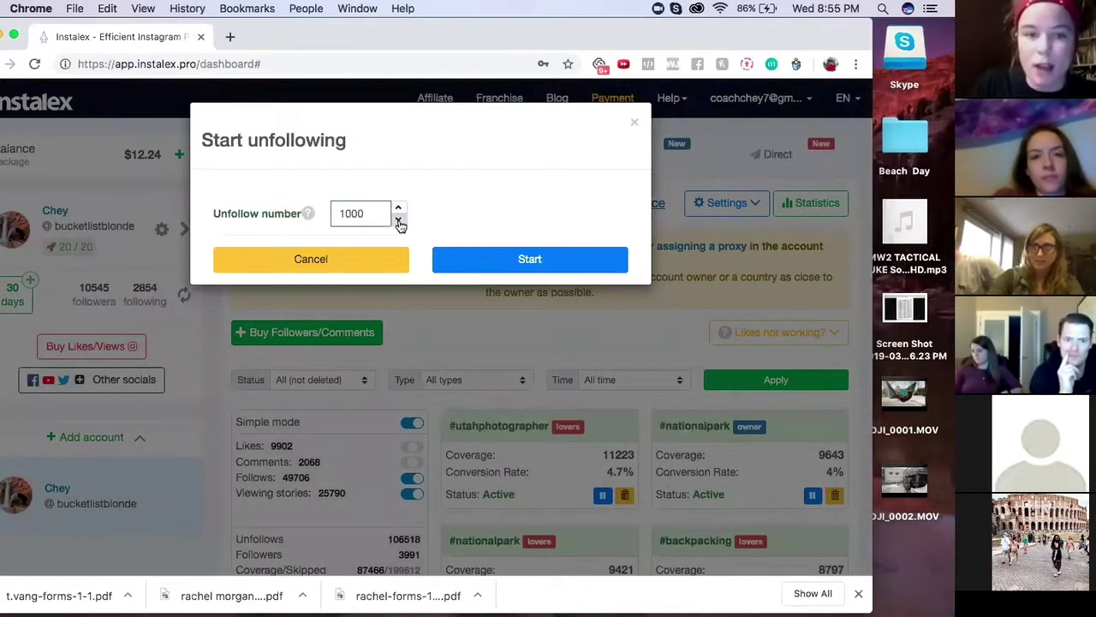
click(398, 220)
click(398, 220)
click(398, 220)
click(398, 221)
click(398, 220)
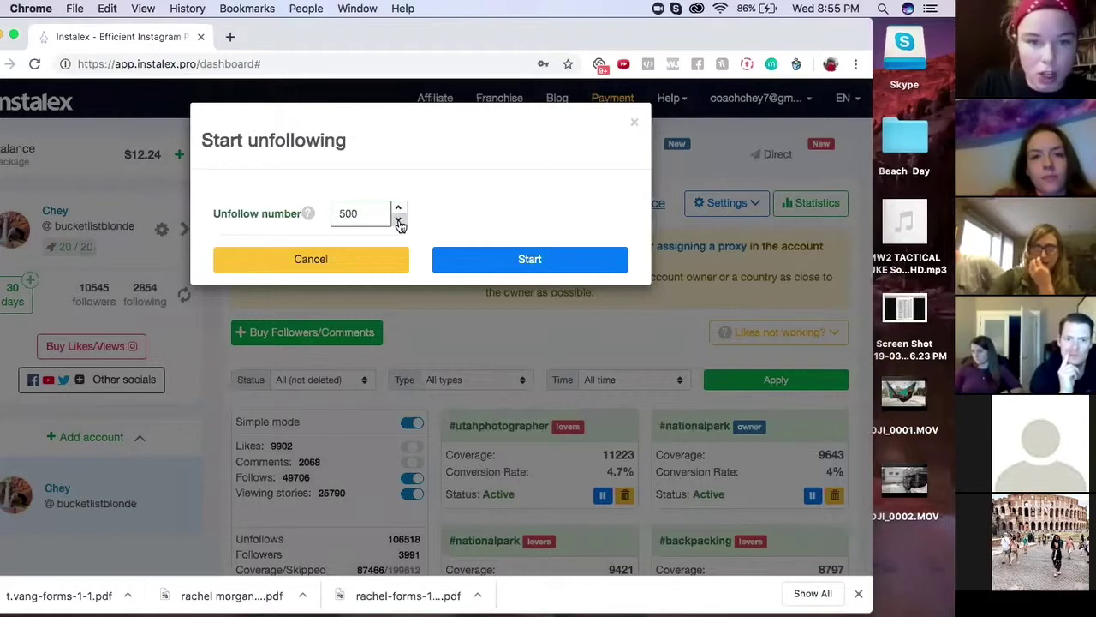
click(546, 262)
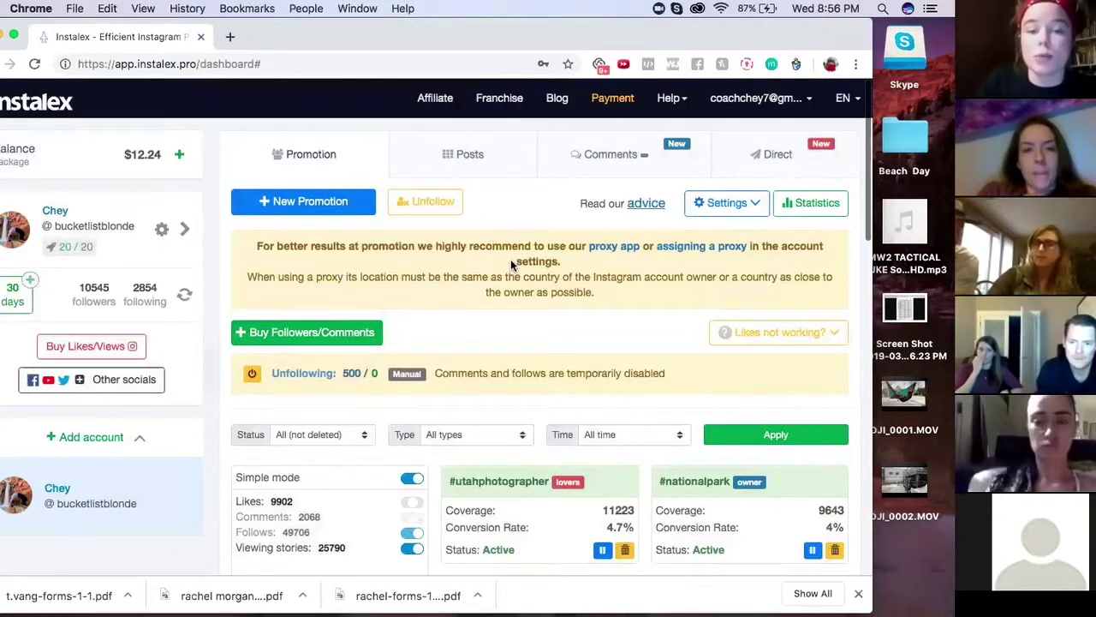
Step: Look through the promotions on the dashboard, examining their coverage, conversion rate and status
scroll(639, 347, down, 3)
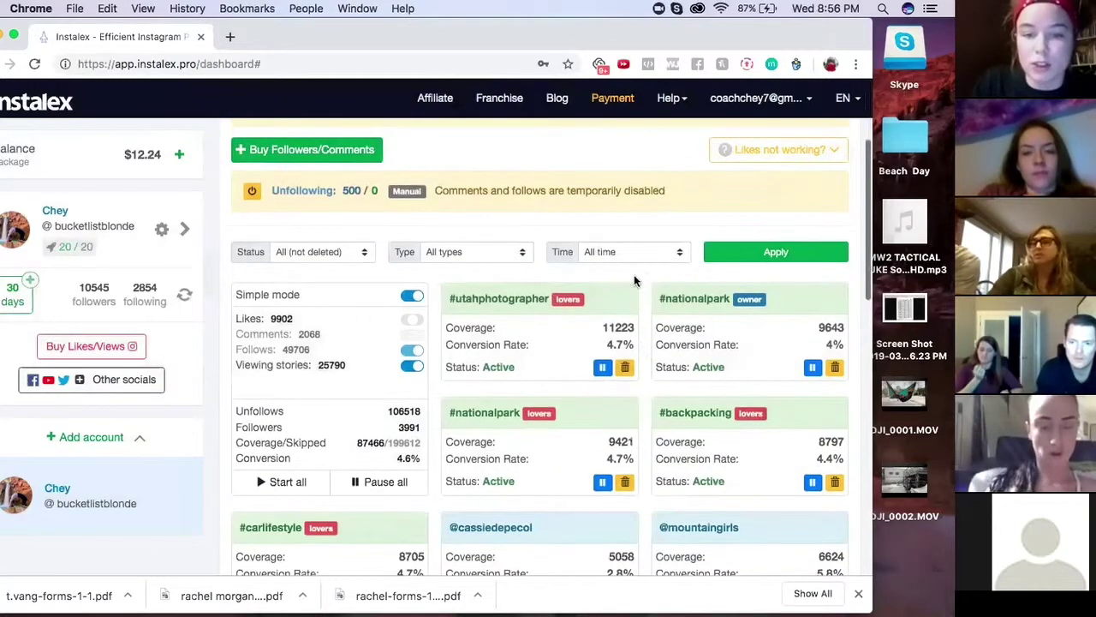
scroll(647, 279, down, 4)
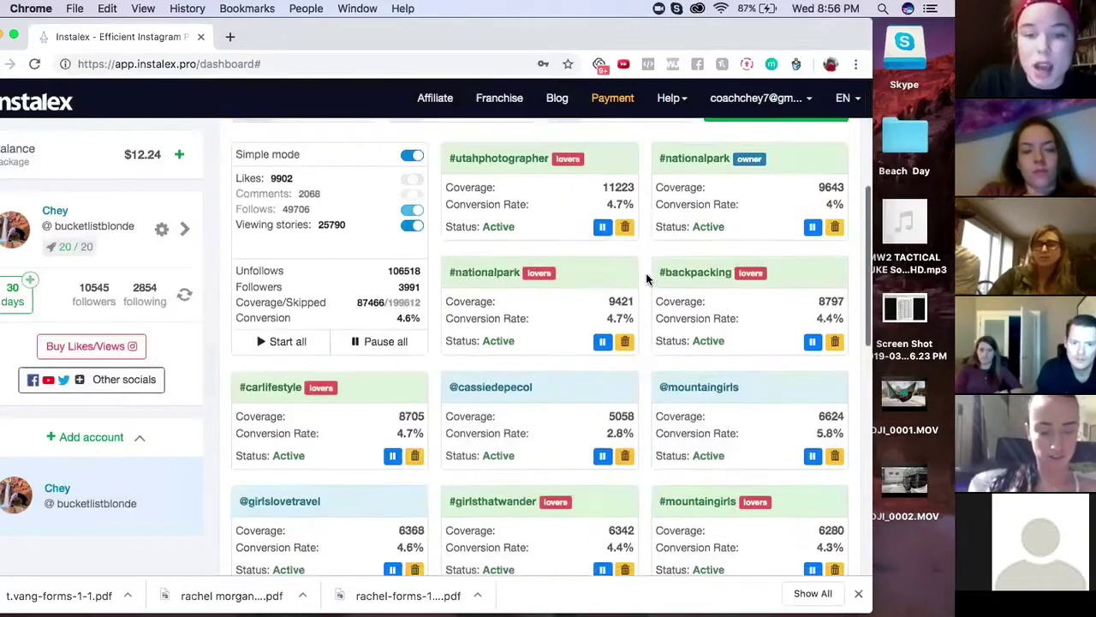
scroll(647, 278, down, 2)
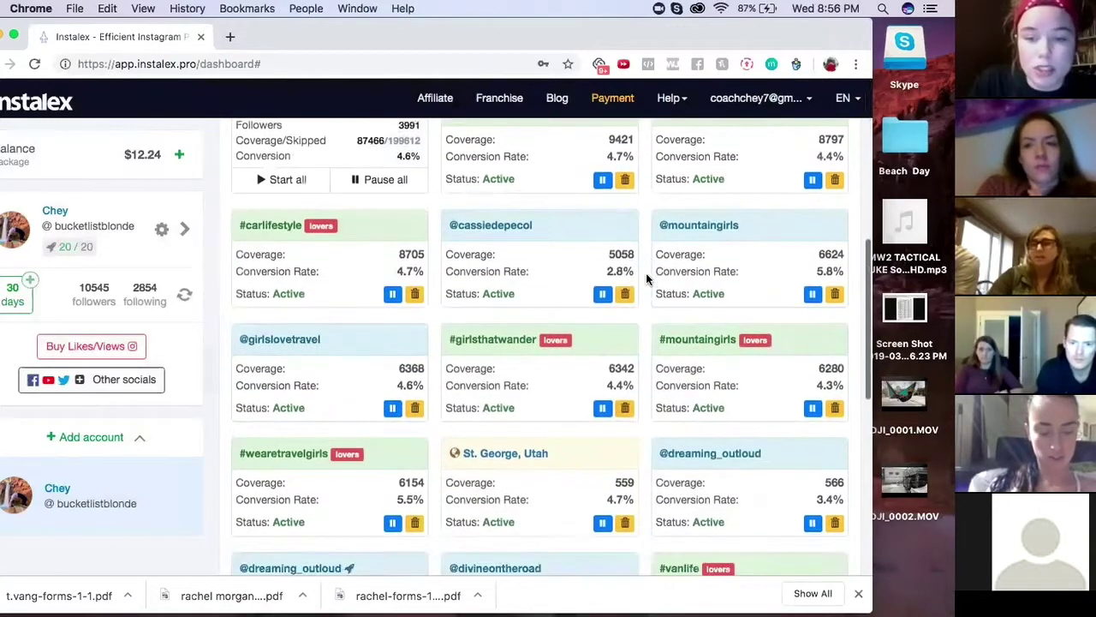
scroll(647, 279, down, 2)
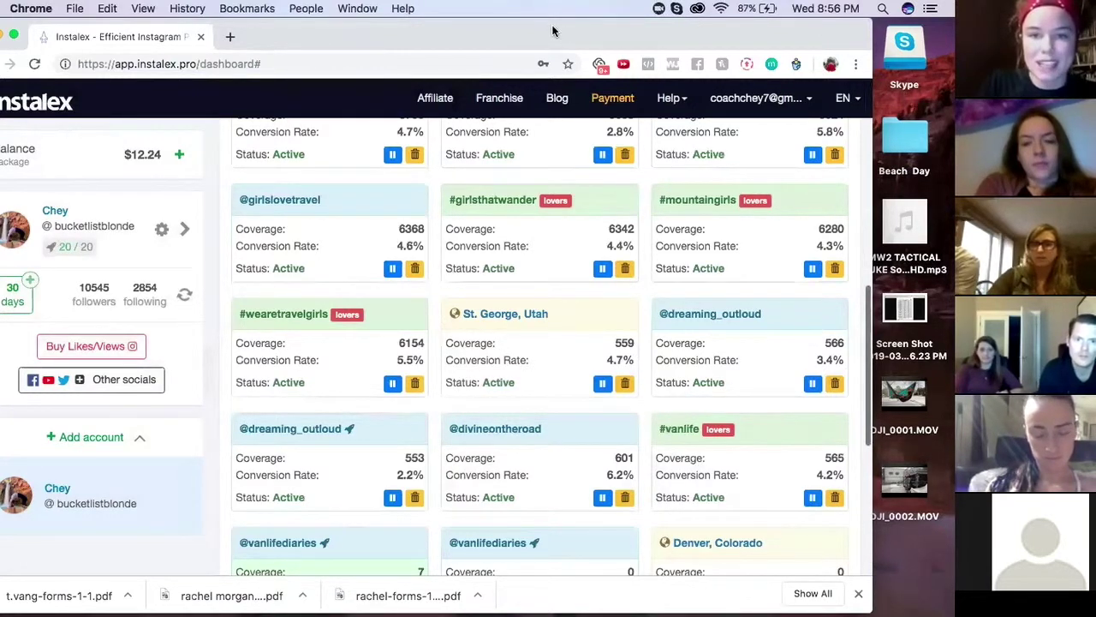
scroll(638, 209, up, 1)
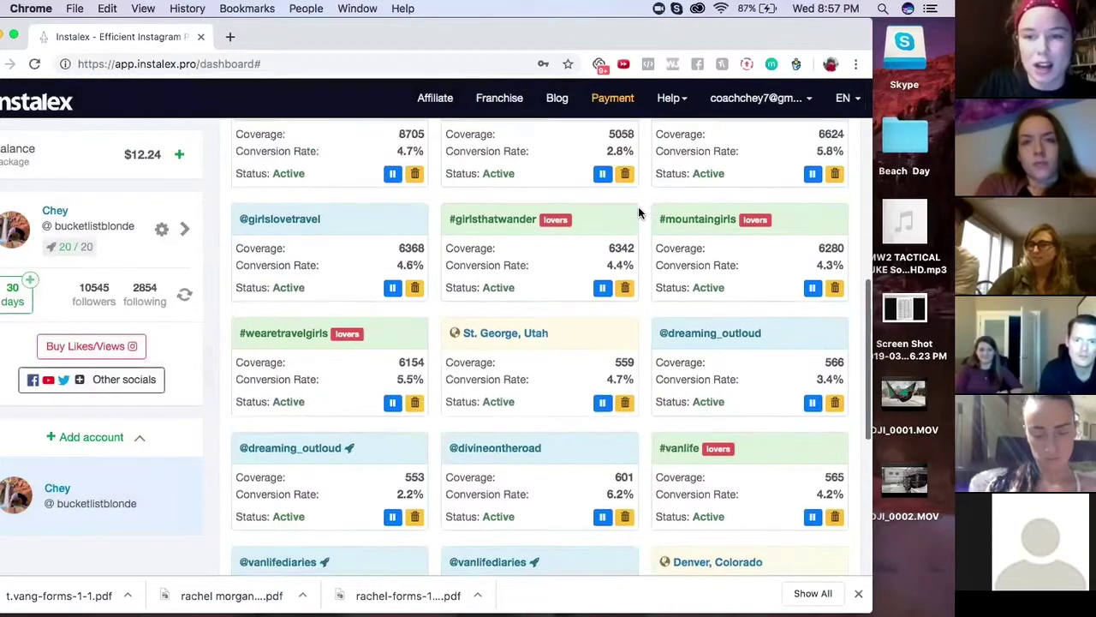
scroll(638, 213, up, 5)
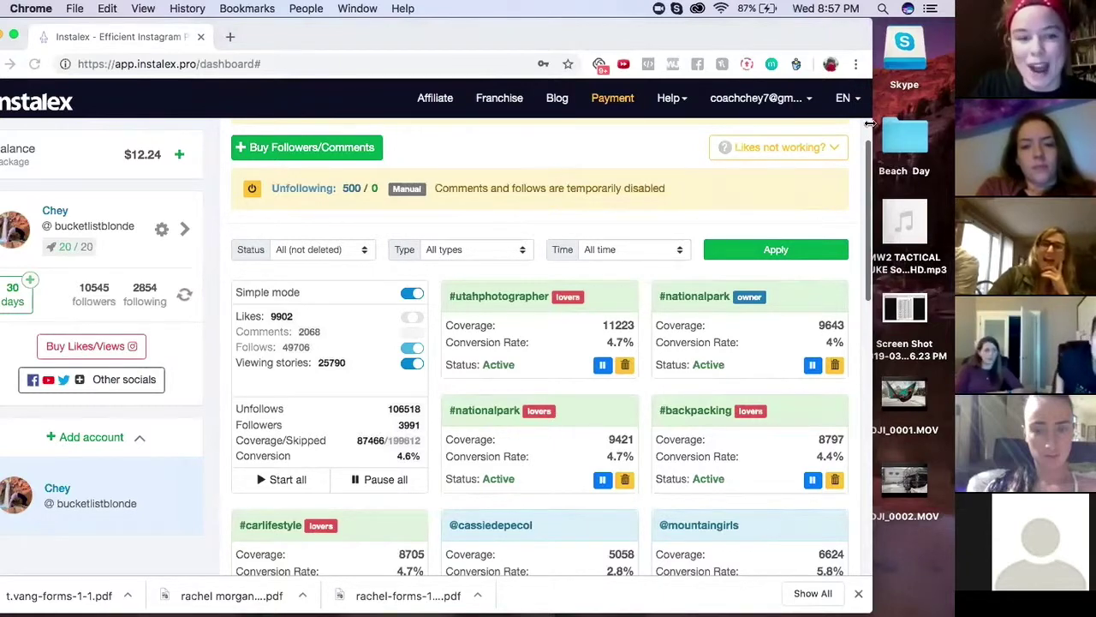
Step: Widen the browser window and open the promotion settings to review the Actions options
drag(870, 124, 955, 120)
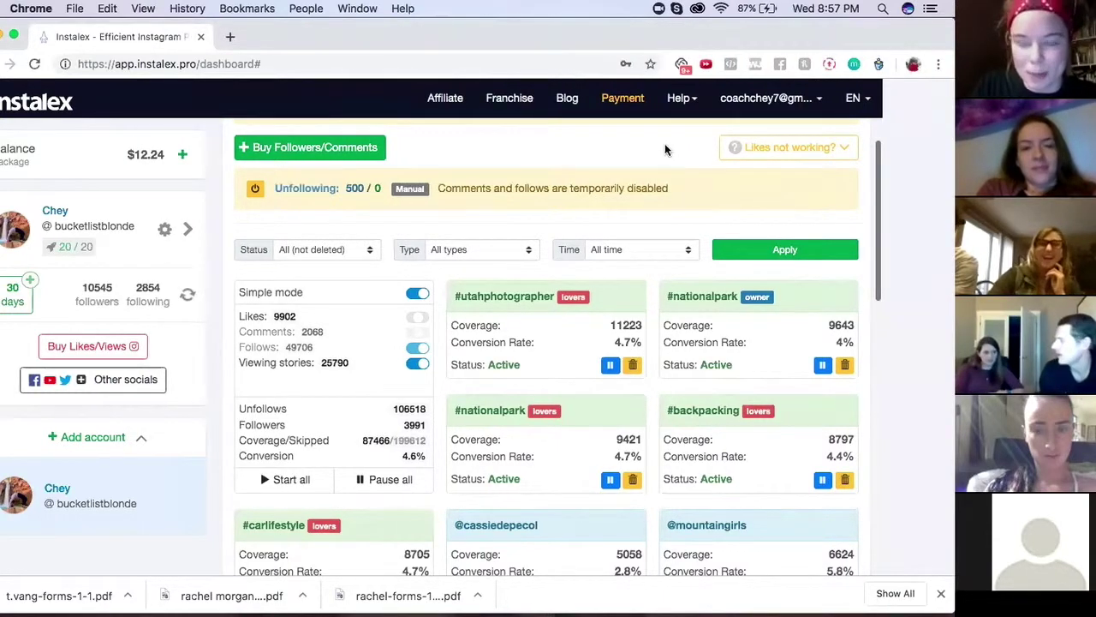
scroll(665, 146, up, 3)
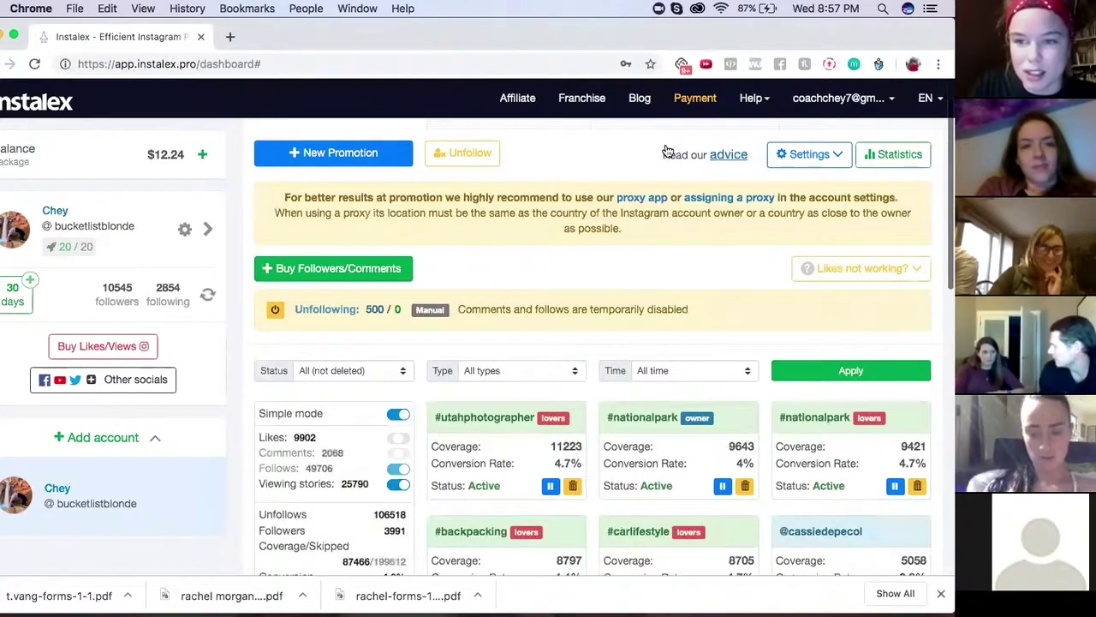
scroll(667, 152, up, 1)
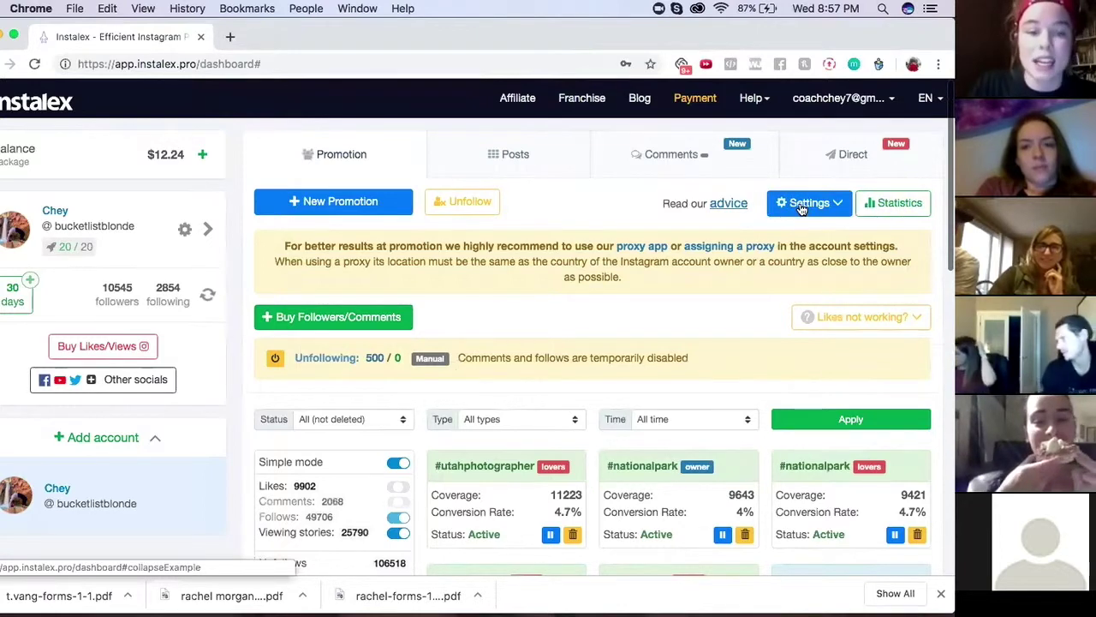
click(801, 206)
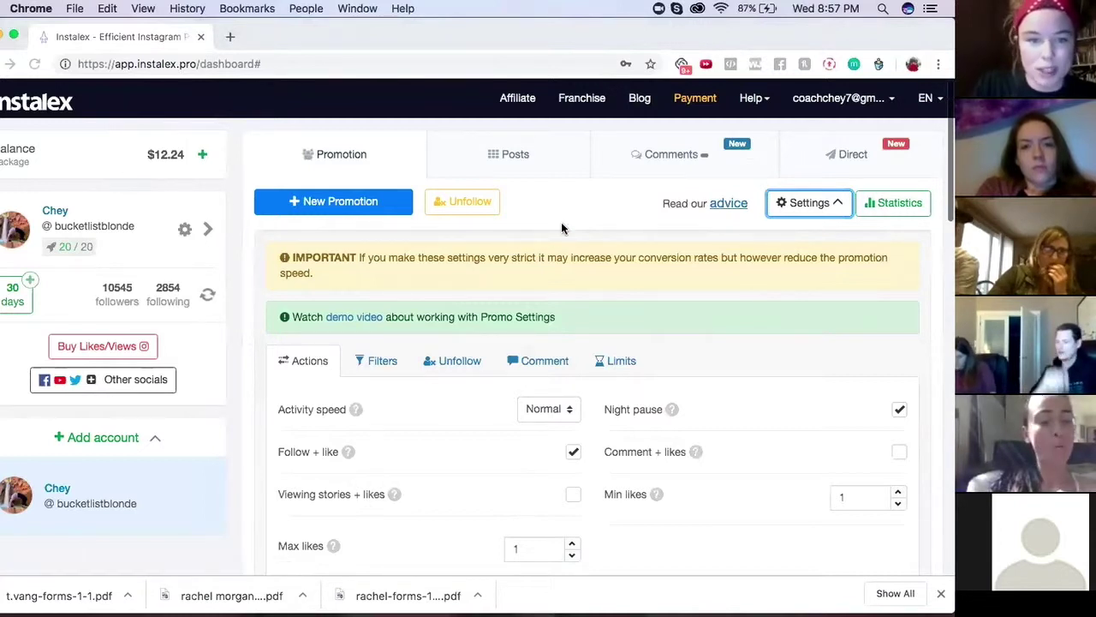
scroll(561, 227, down, 2)
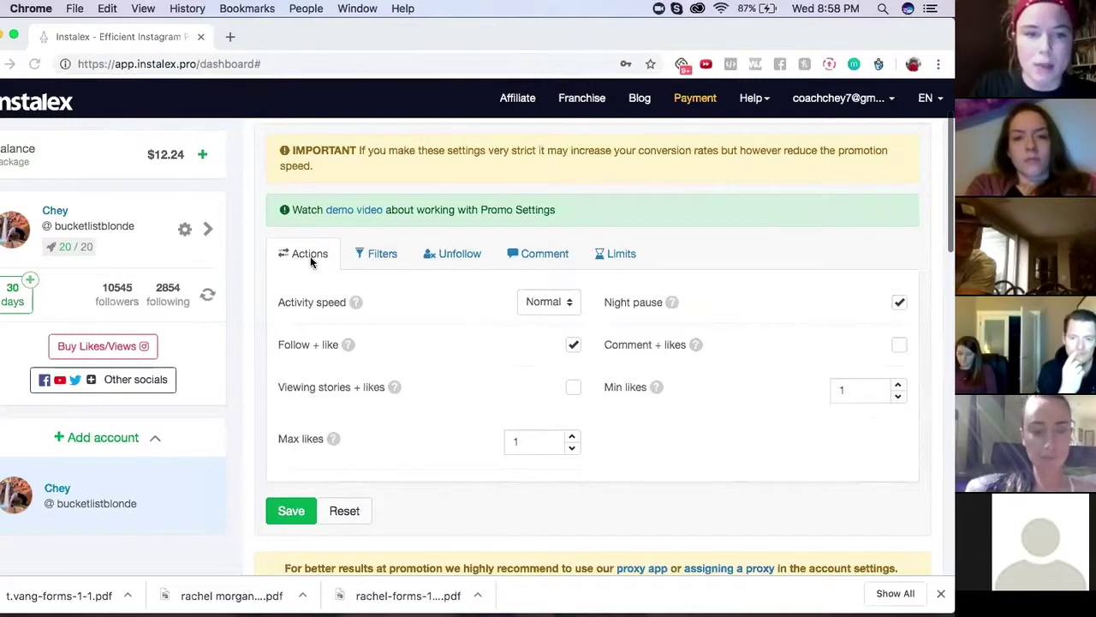
Step: Review the Filters options in the promotion settings, including the list of selectable languages
click(377, 255)
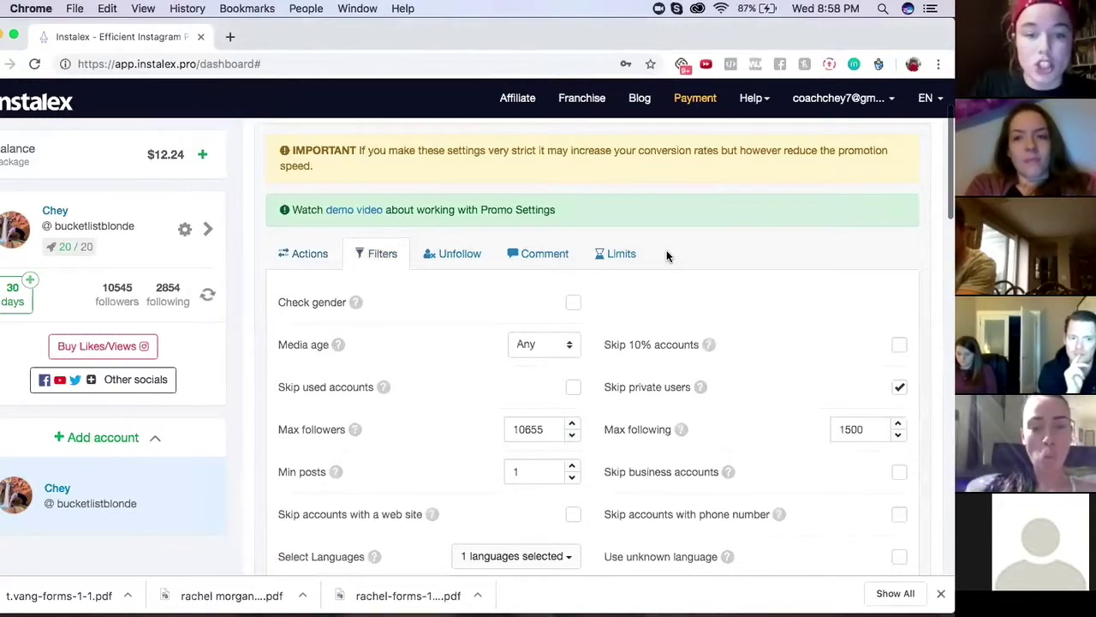
scroll(666, 256, down, 1)
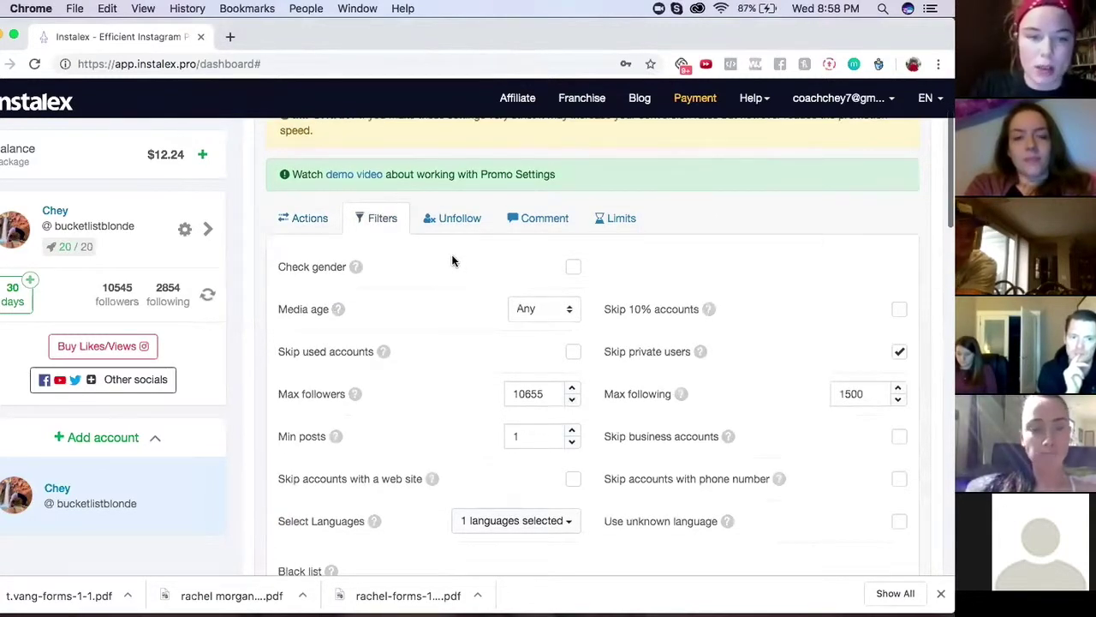
scroll(453, 260, down, 2)
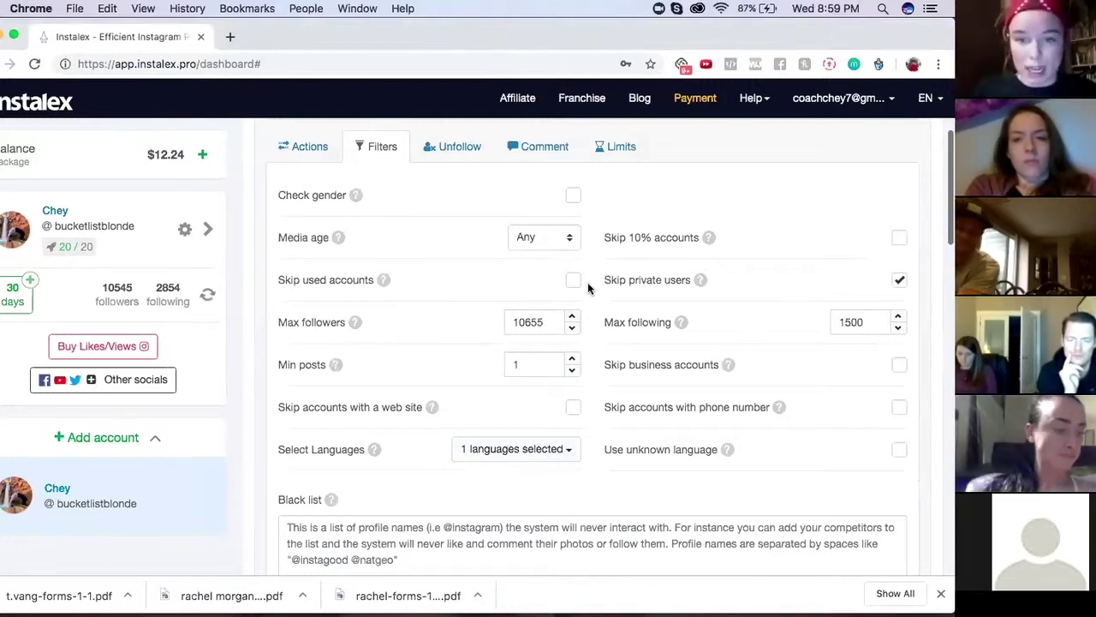
scroll(587, 285, down, 2)
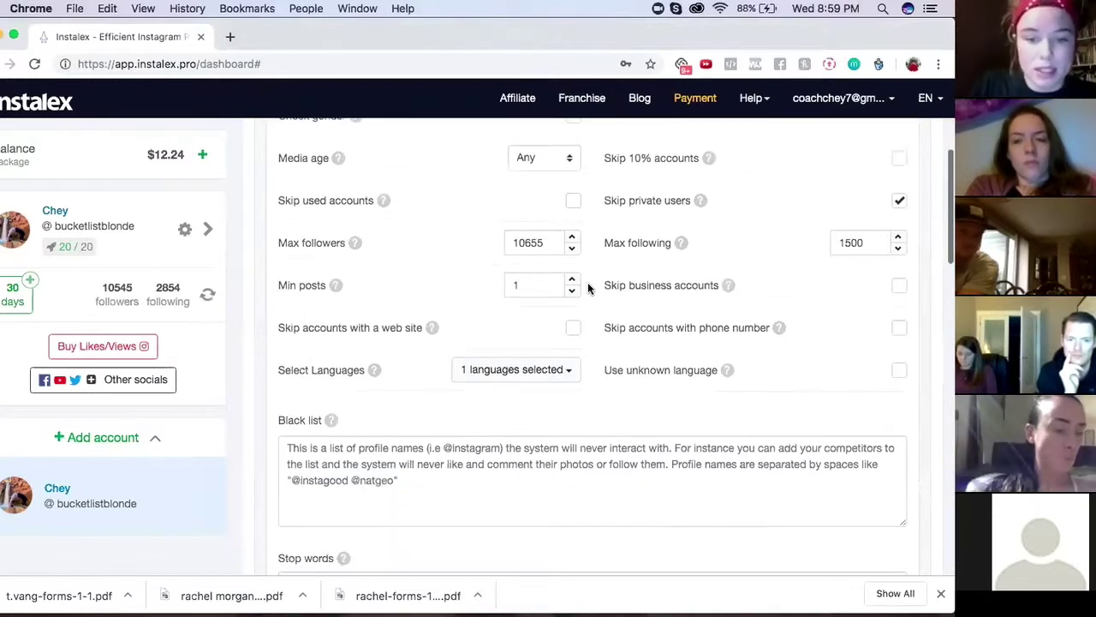
click(518, 377)
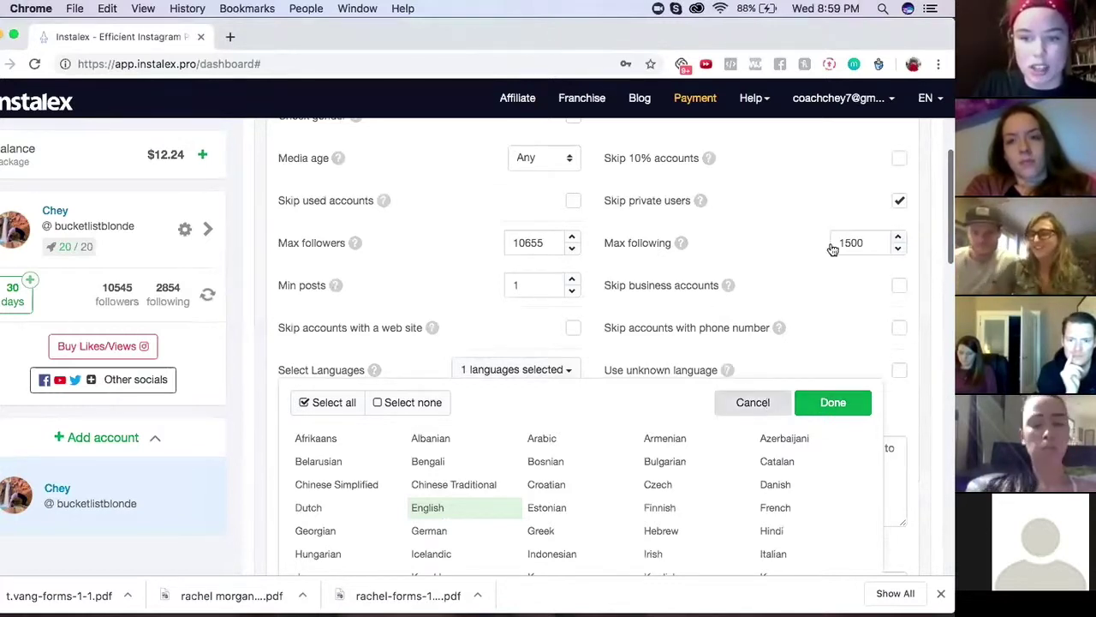
click(924, 252)
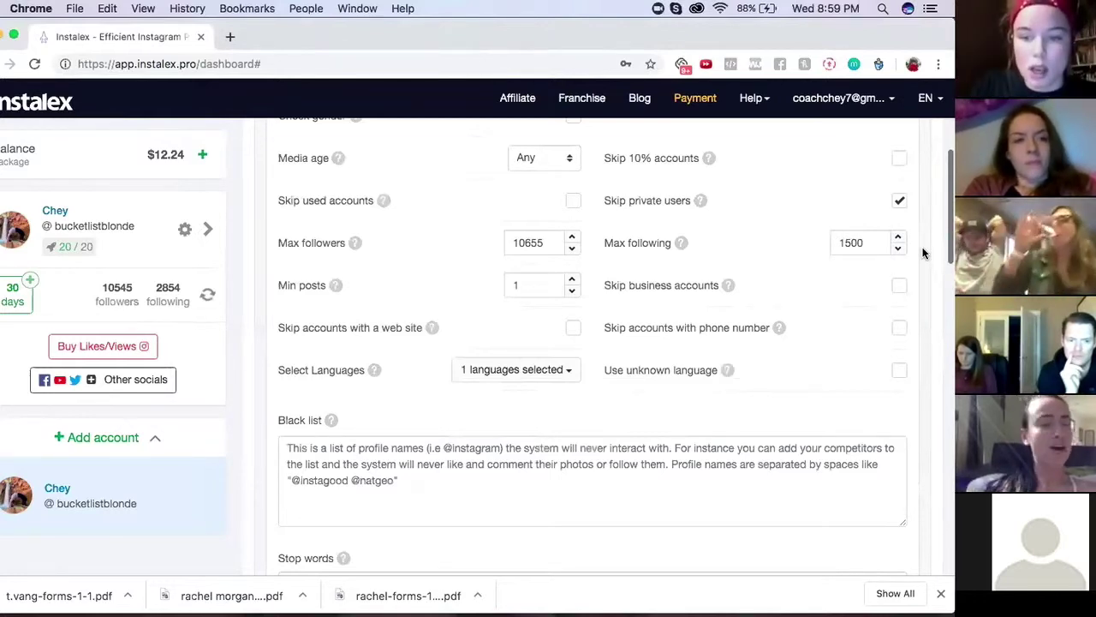
Step: Review the Unfollow options in the promotion settings, including the unfollow number, following threshold and white list
scroll(924, 253, up, 5)
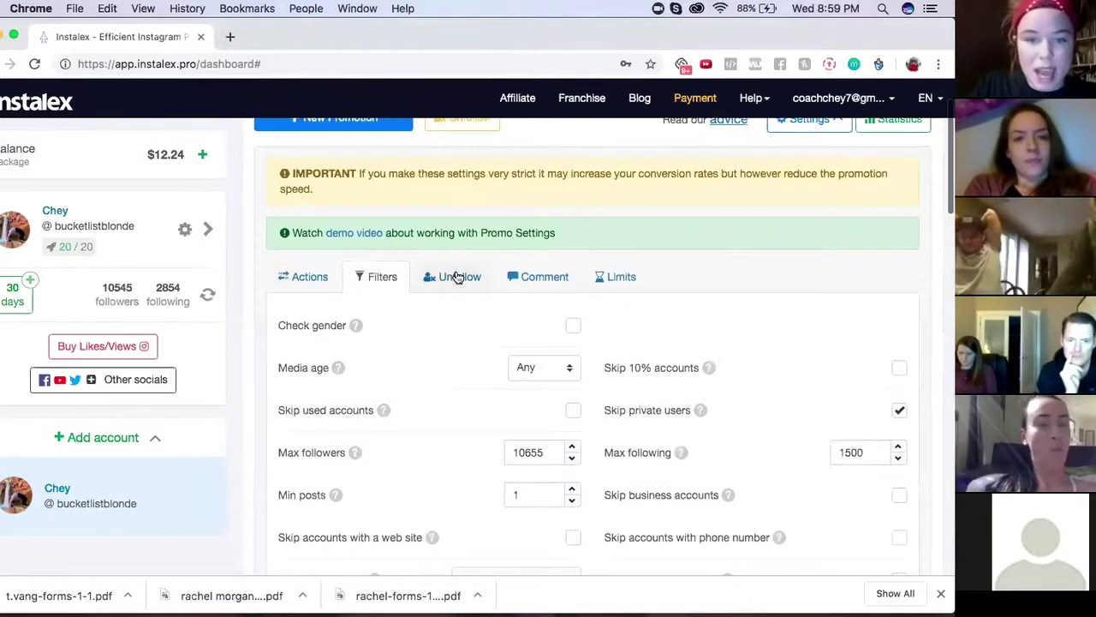
click(458, 276)
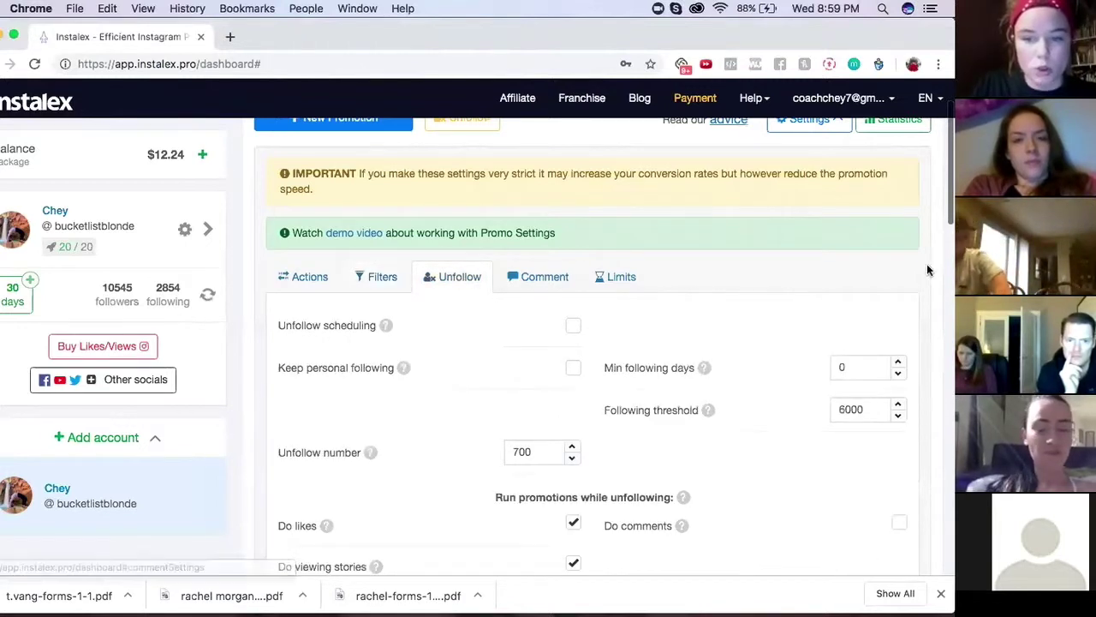
scroll(926, 269, down, 3)
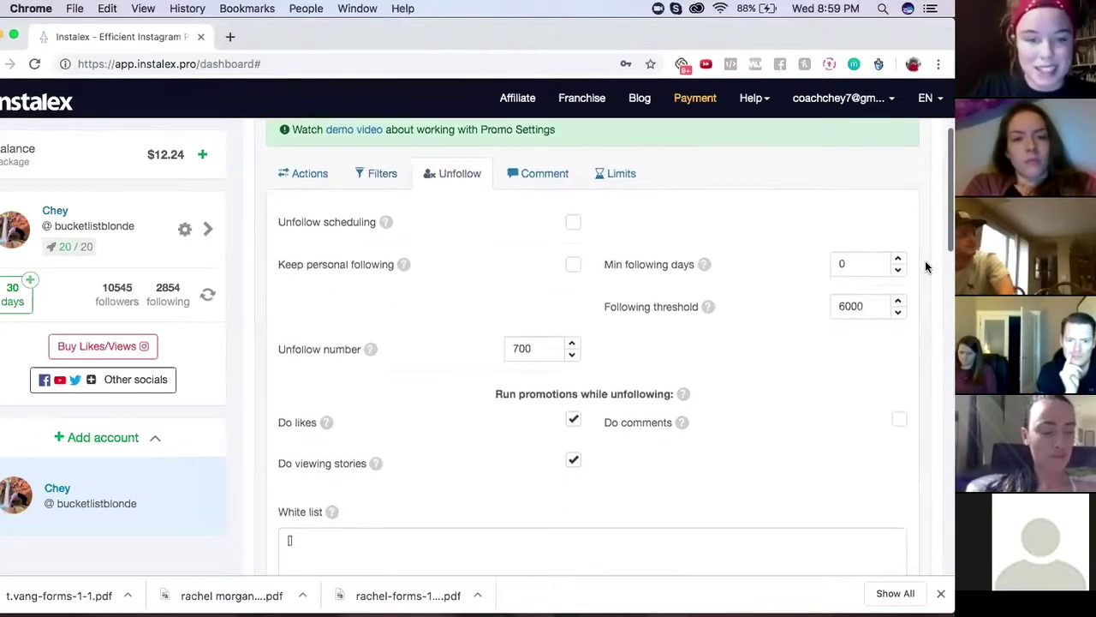
scroll(926, 267, down, 1)
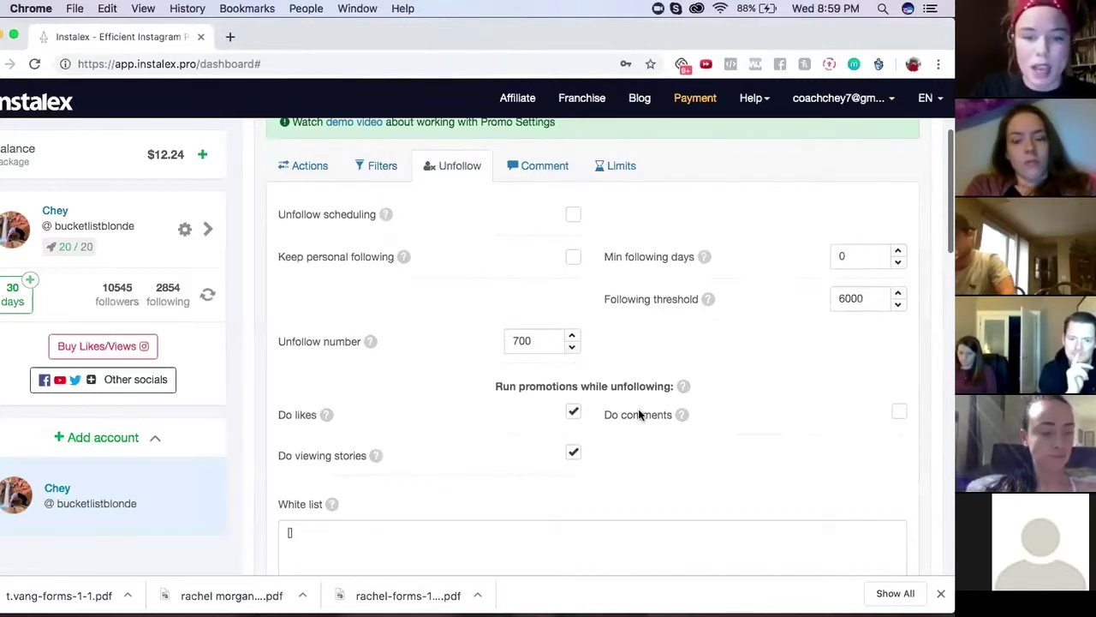
Step: Review the Comment options in the promotion settings and delete the "Nice|Good|Cool|The Best" comment template without a photo or picture word
scroll(926, 334, up, 1)
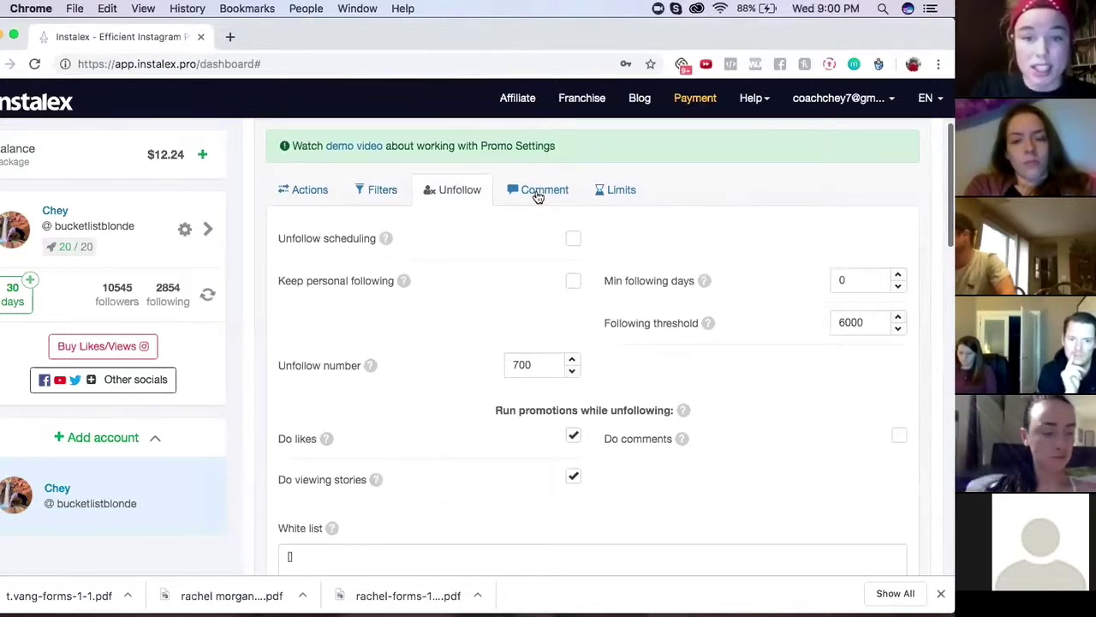
click(538, 192)
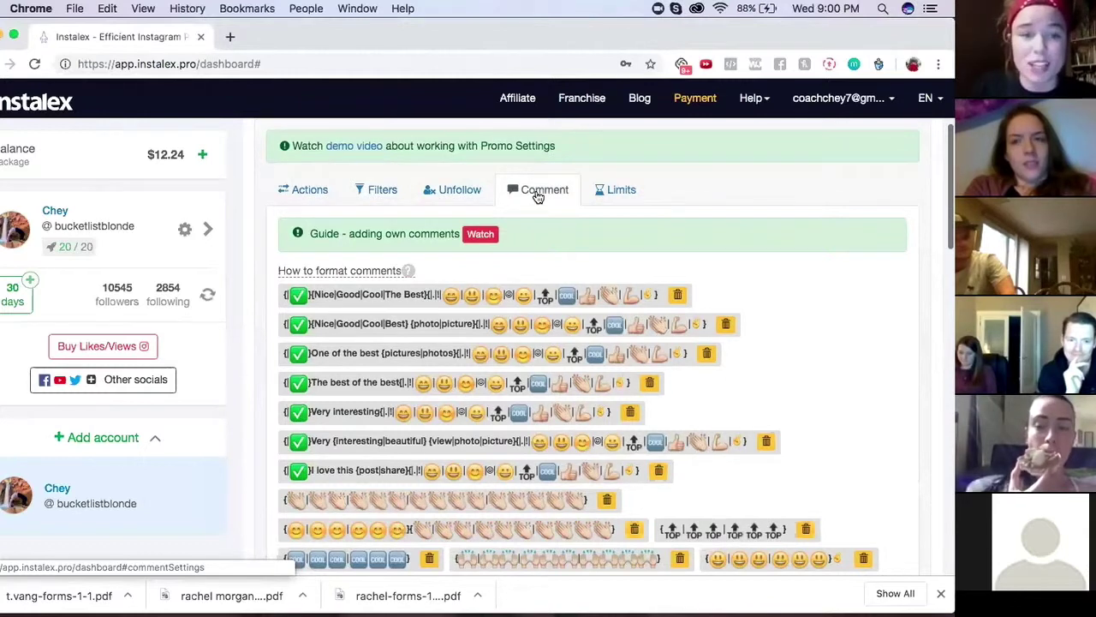
scroll(783, 255, down, 2)
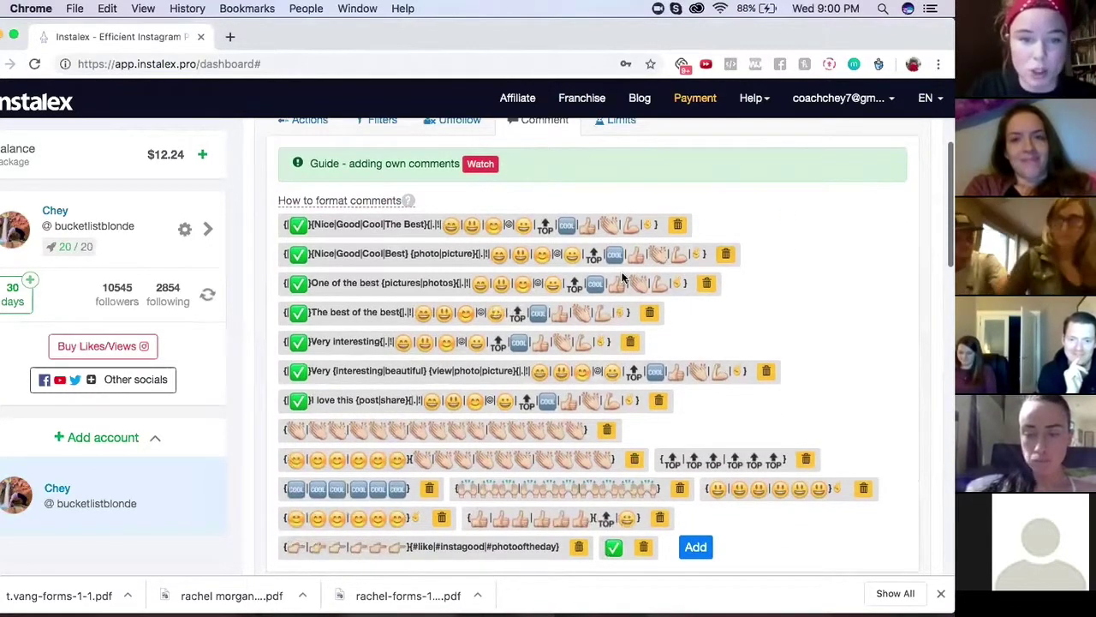
click(677, 225)
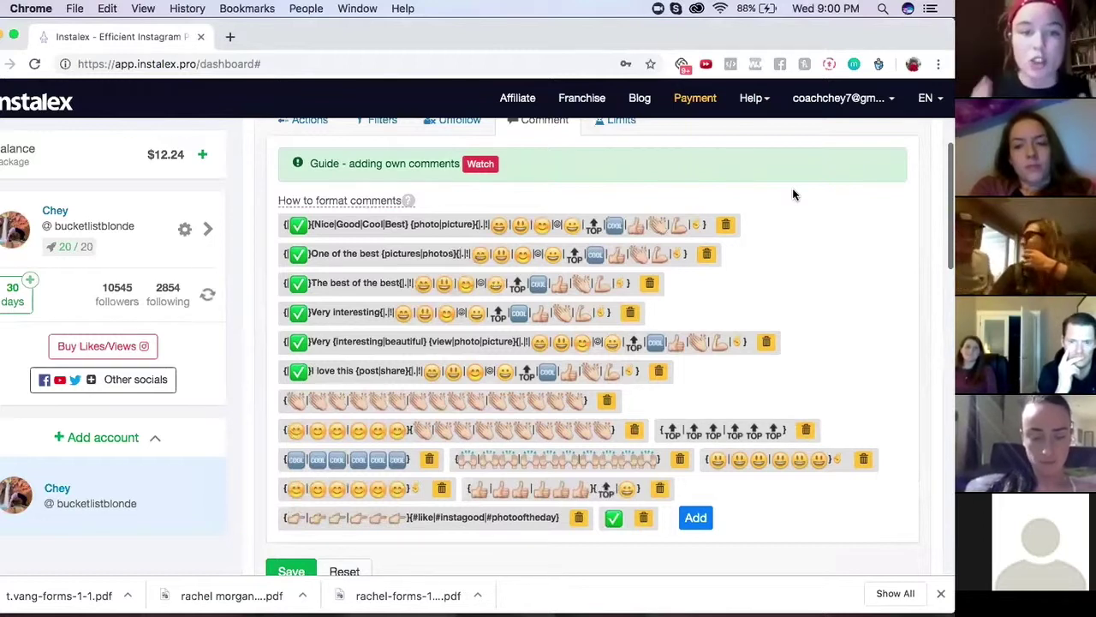
Step: Review the Limits options in the promotion settings, covering daily and hourly follows, unfollows, likes, comments and story views
scroll(792, 194, up, 2)
click(622, 190)
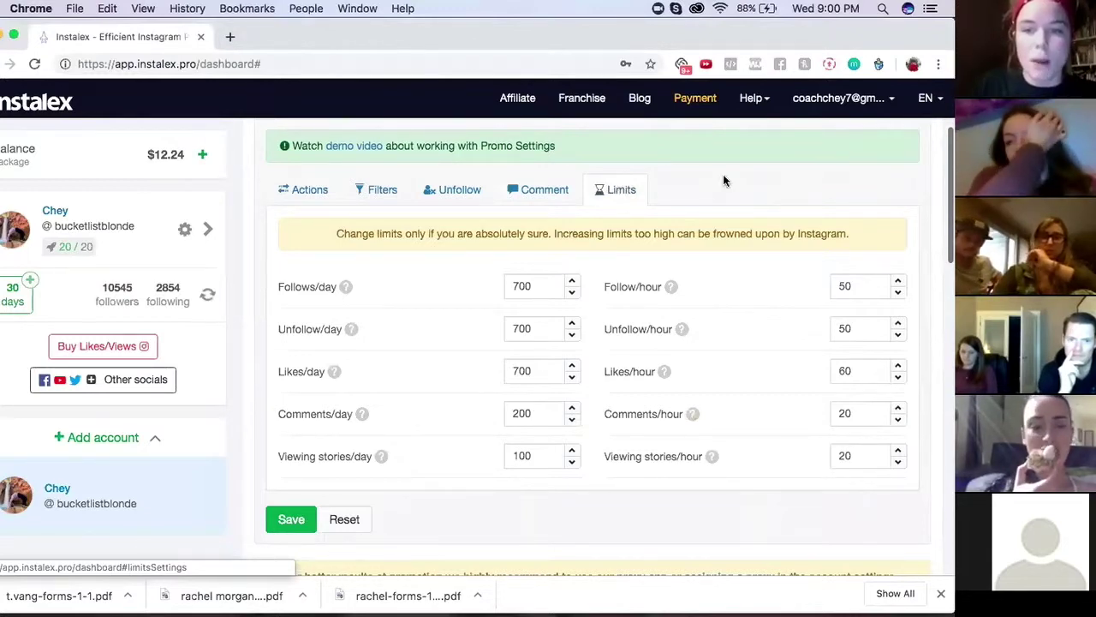
scroll(723, 174, up, 3)
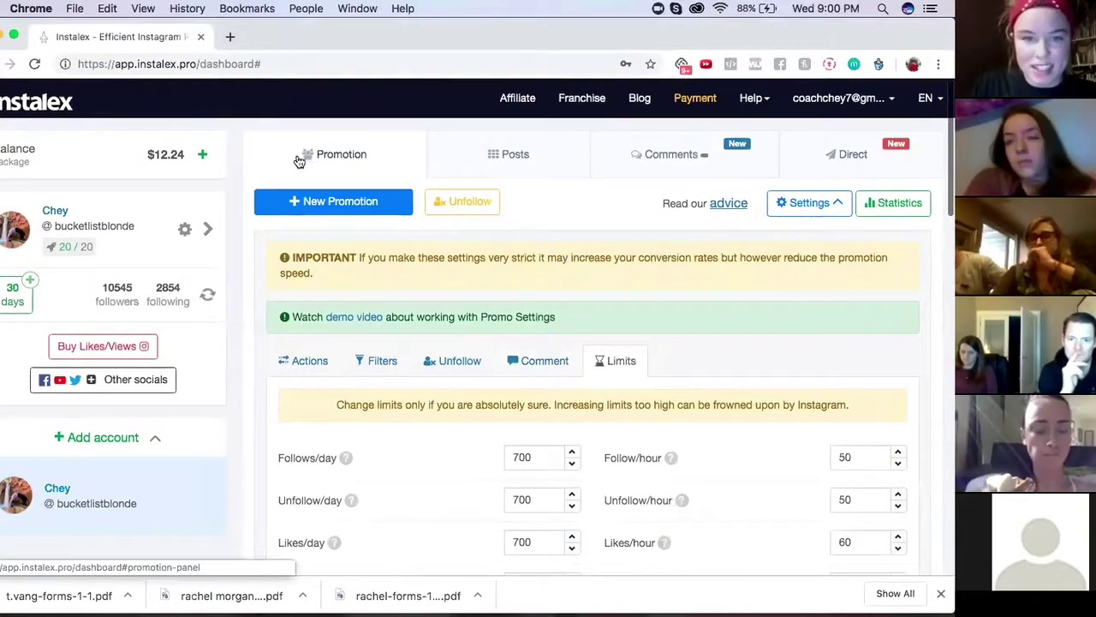